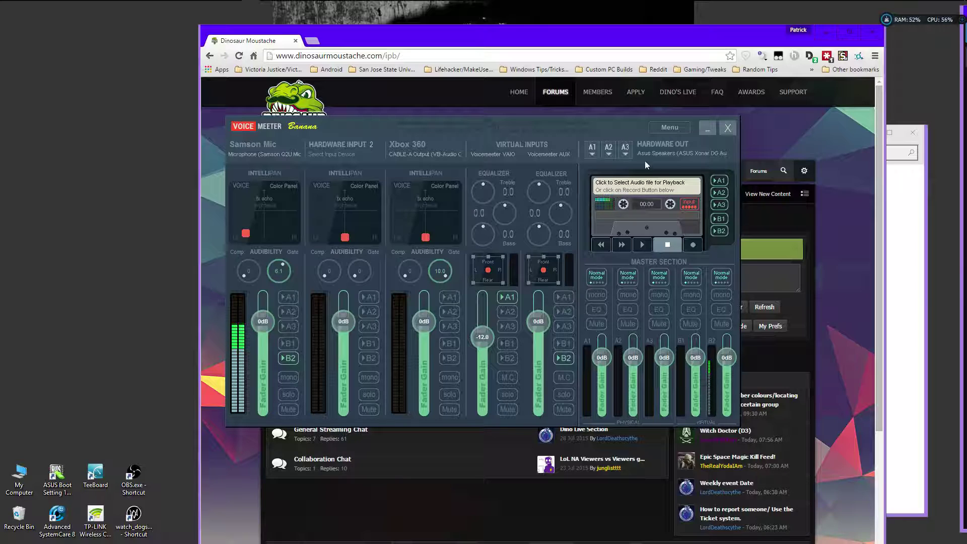
Set hardware output A1 to WDM: Asus Speakers (ASUS Xonar DG Audio Device) in VoiceMeeter Banana and move its window aside
drag(638, 129, 680, 150)
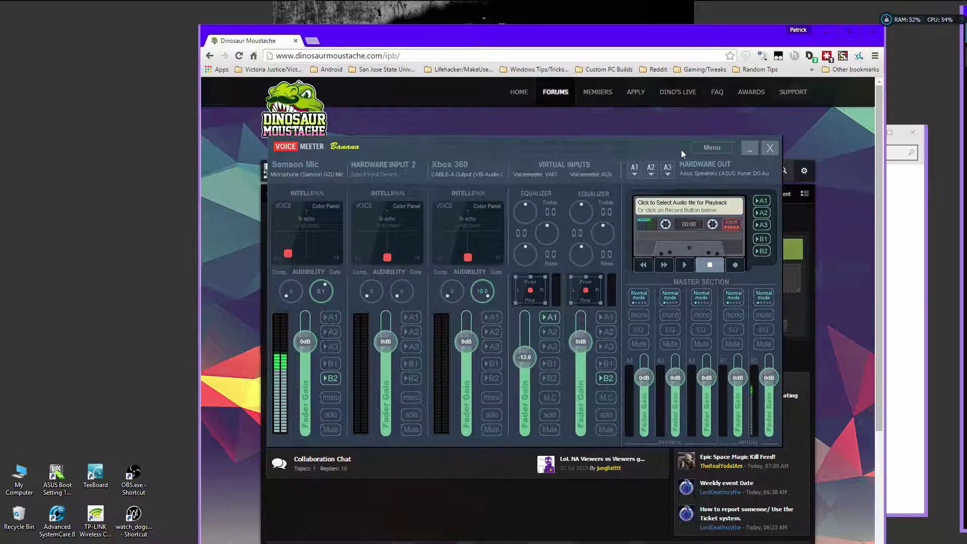
click(635, 171)
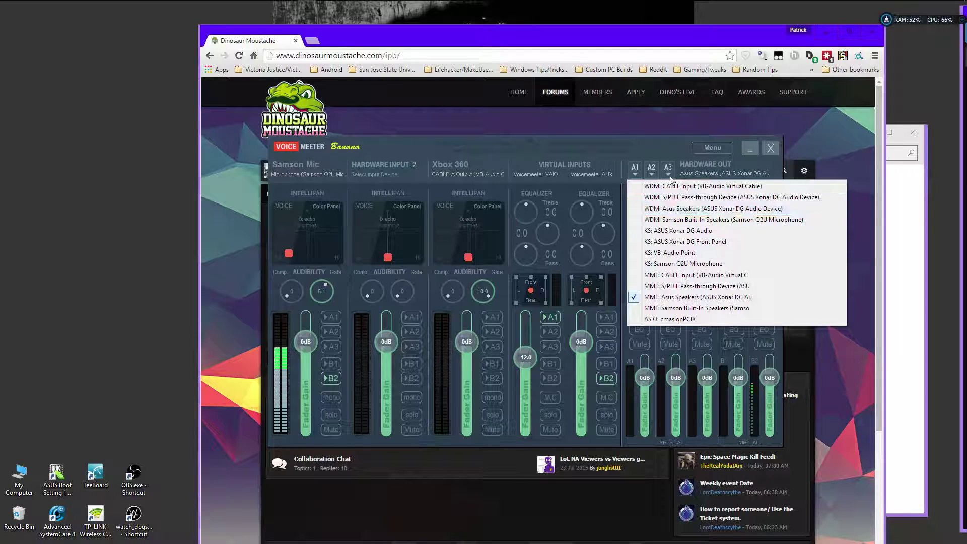
click(739, 210)
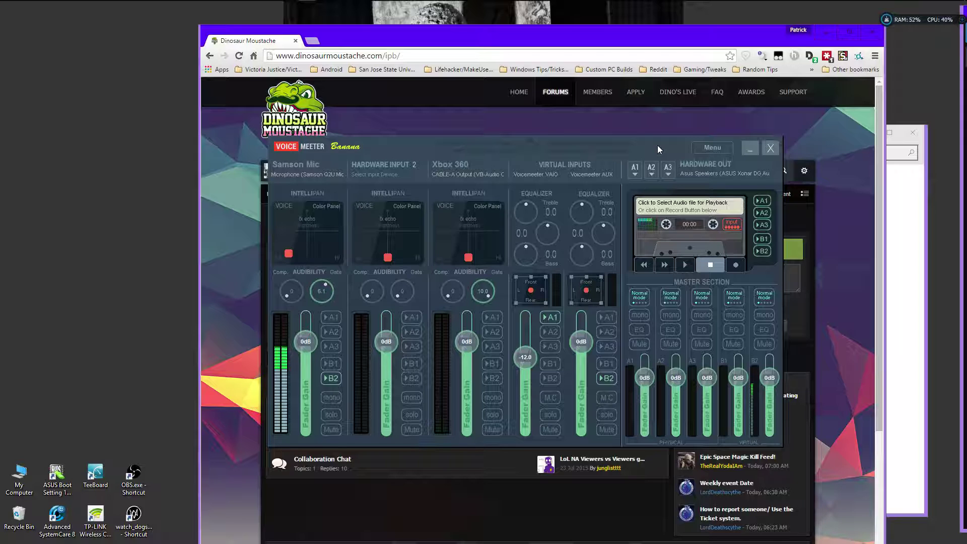
drag(678, 143, 660, 119)
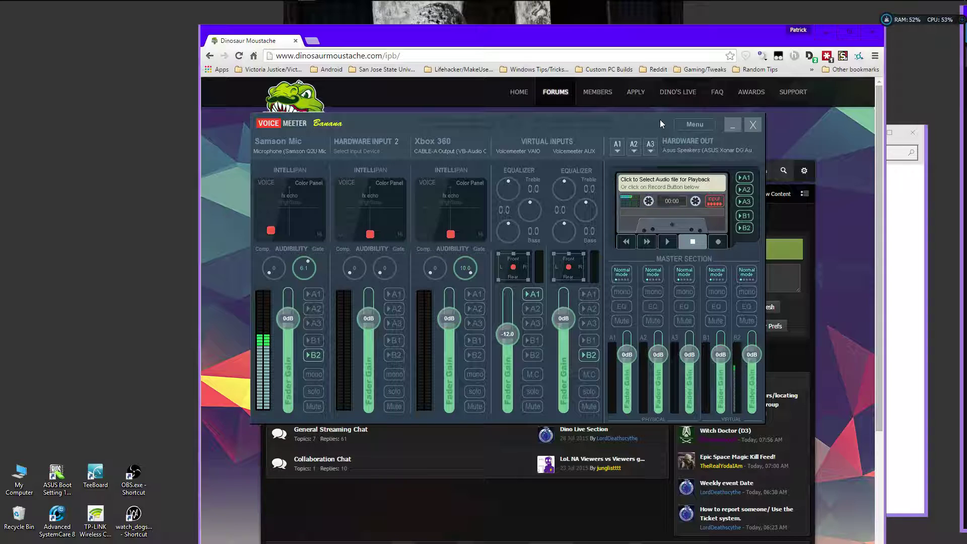
drag(657, 120, 772, 107)
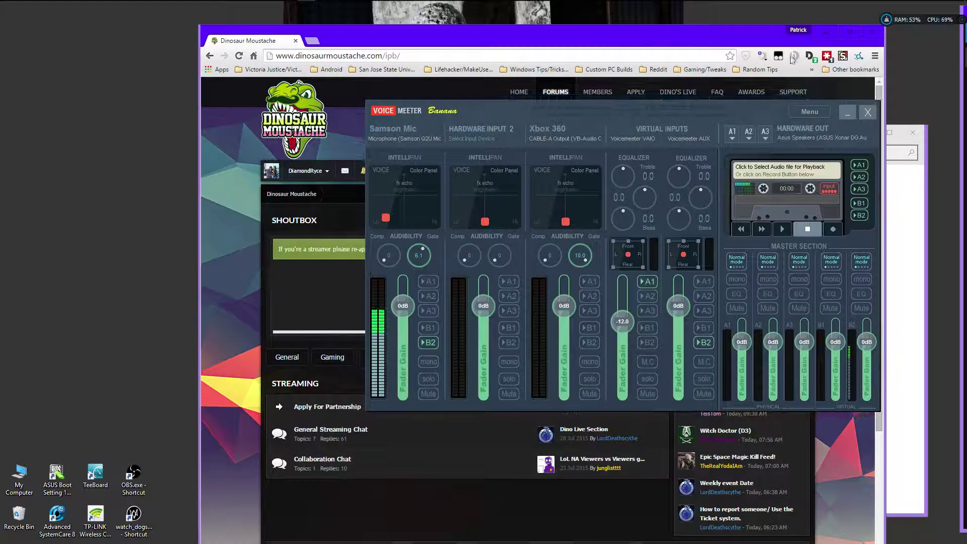
Clear all notifications in the Windows Action Center and close it
mouse_move(468, 5)
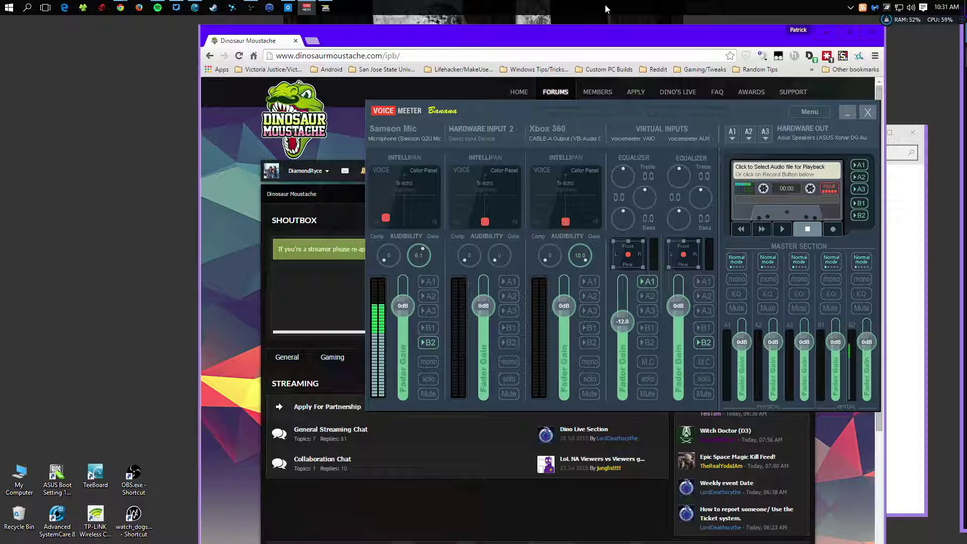
click(923, 8)
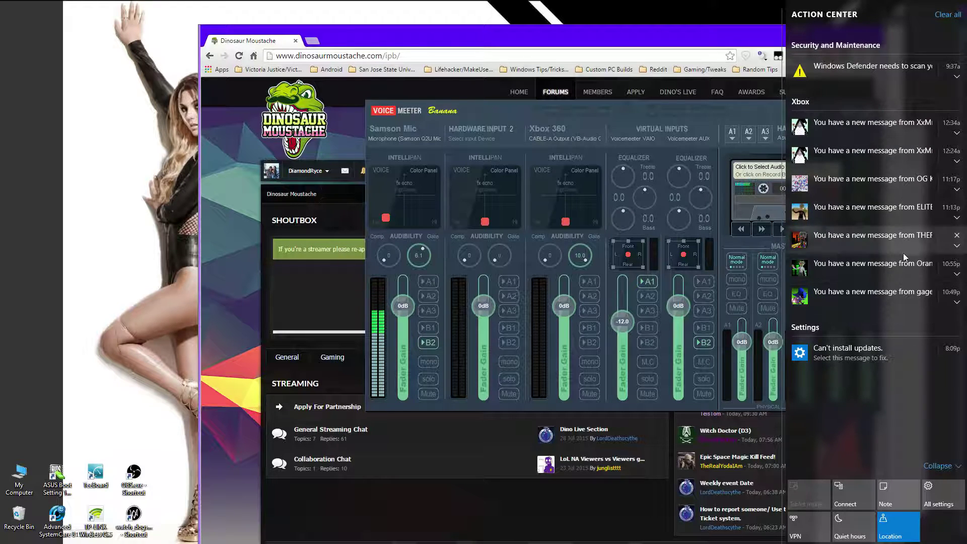
click(947, 14)
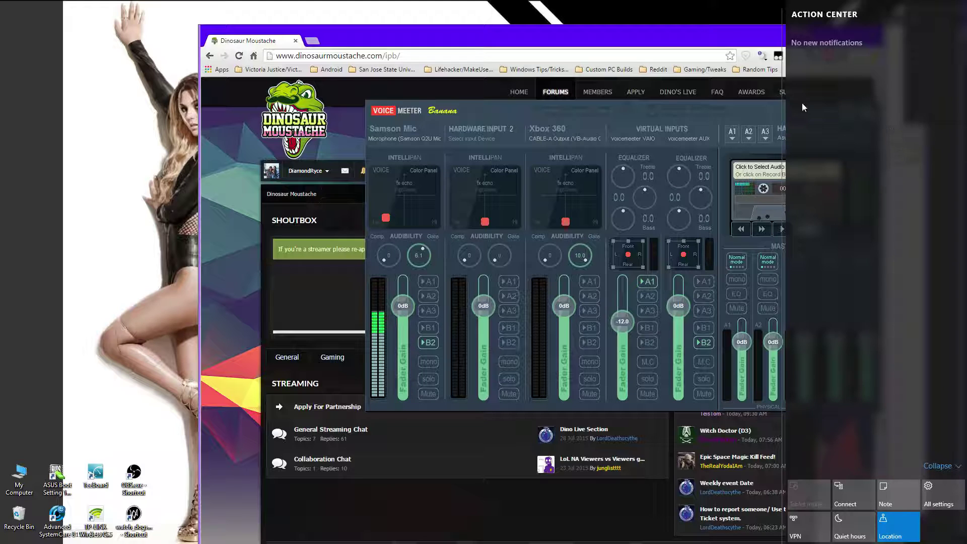
click(736, 46)
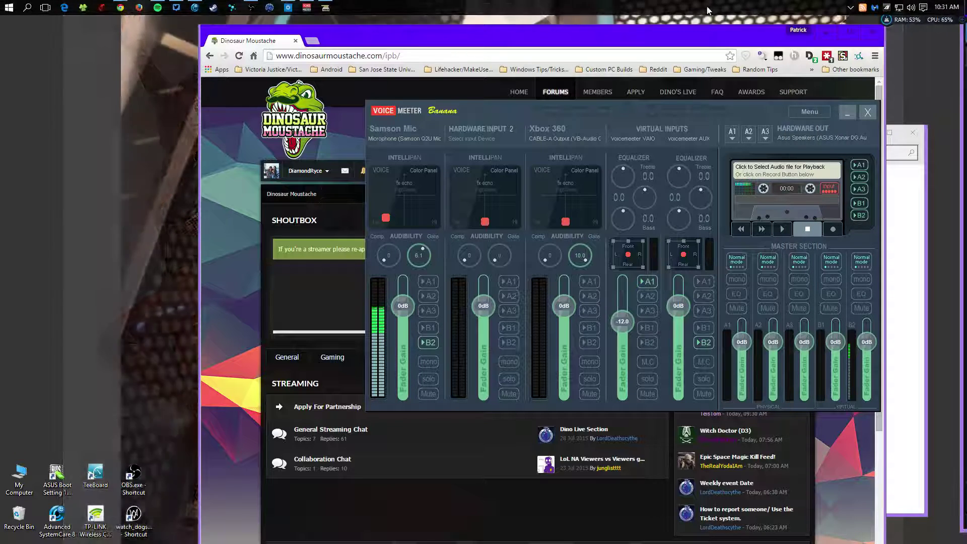
View the hidden system tray icons and the list of available networks
click(850, 8)
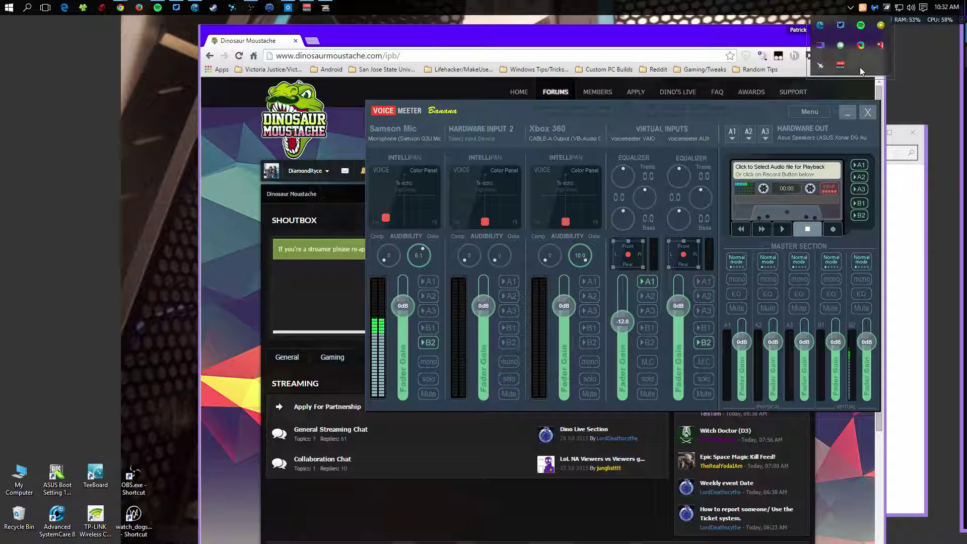
click(899, 8)
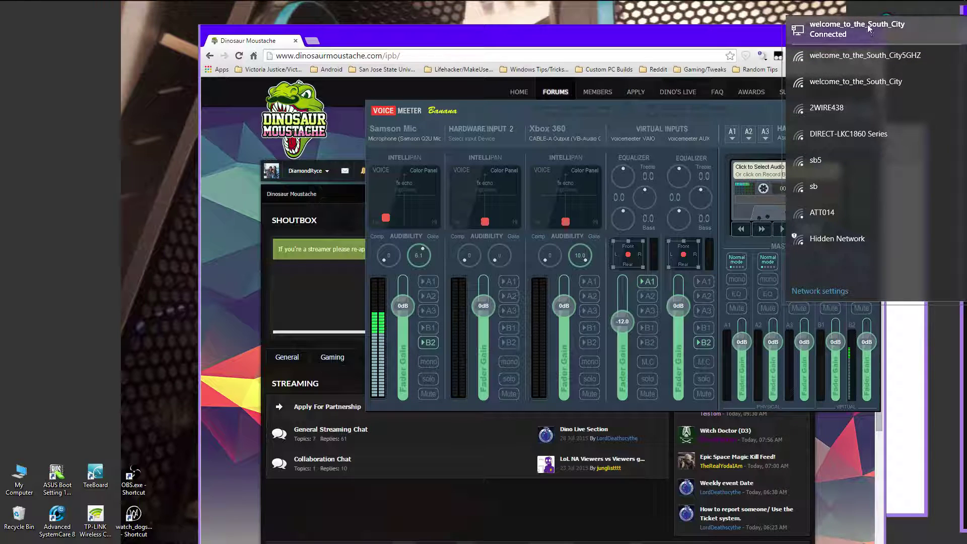
click(748, 5)
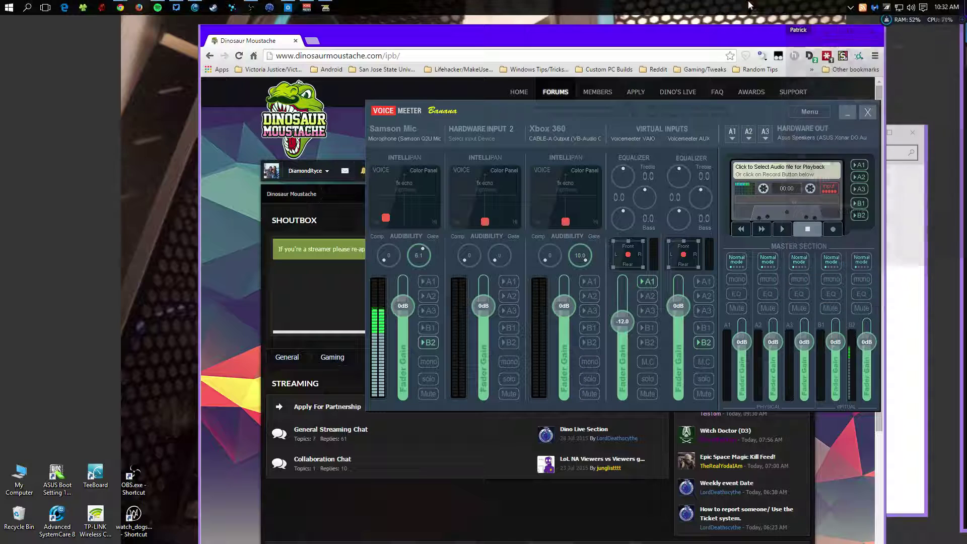
Check the system playback volume and view the per-application levels in the volume mixer
click(912, 12)
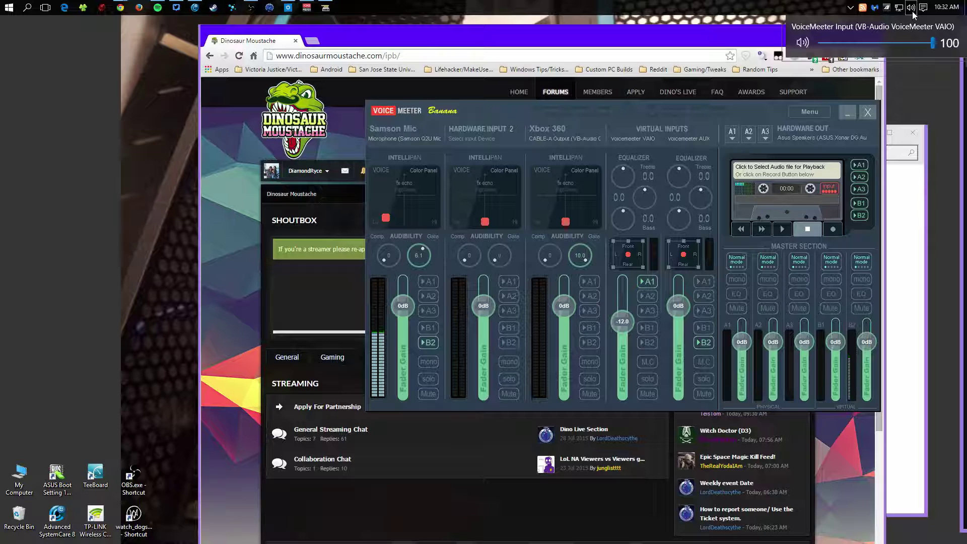
right_click(910, 8)
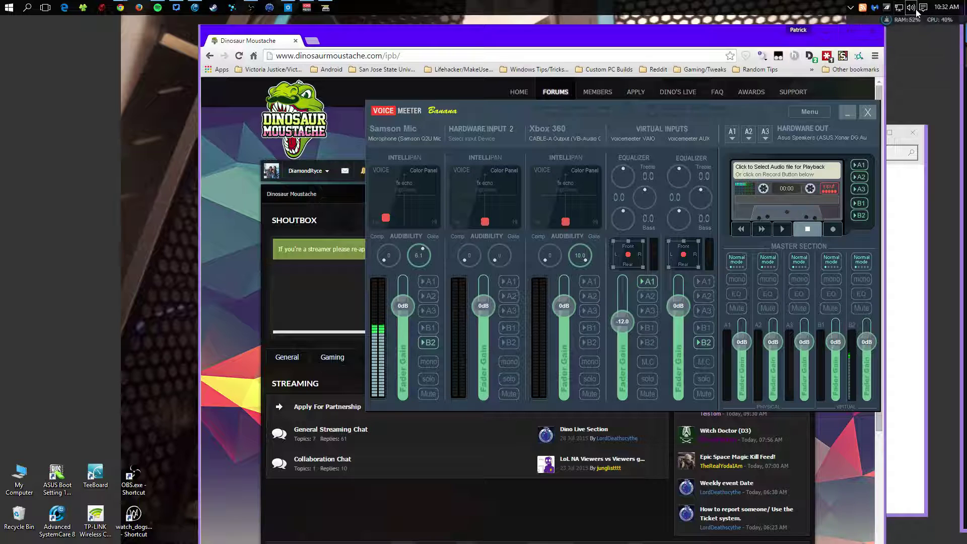
click(905, 21)
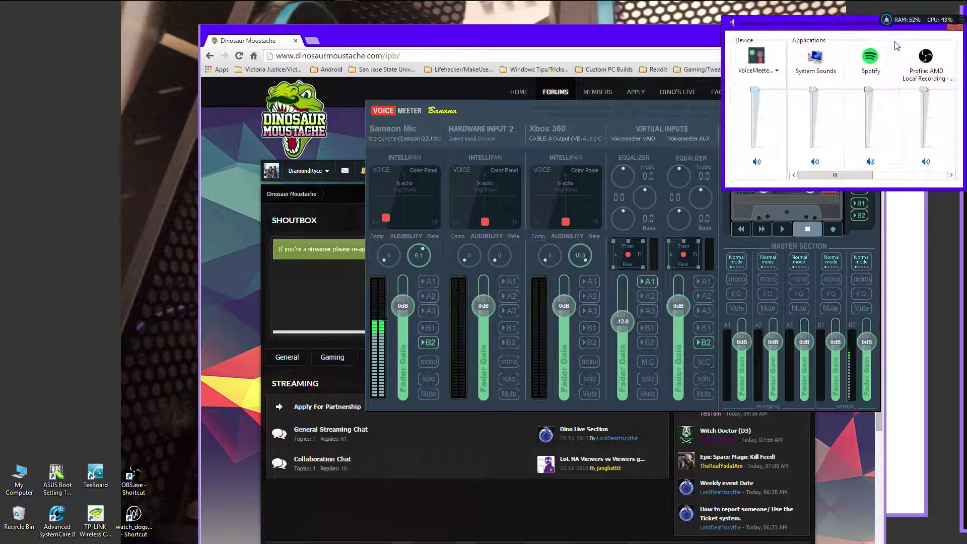
click(876, 28)
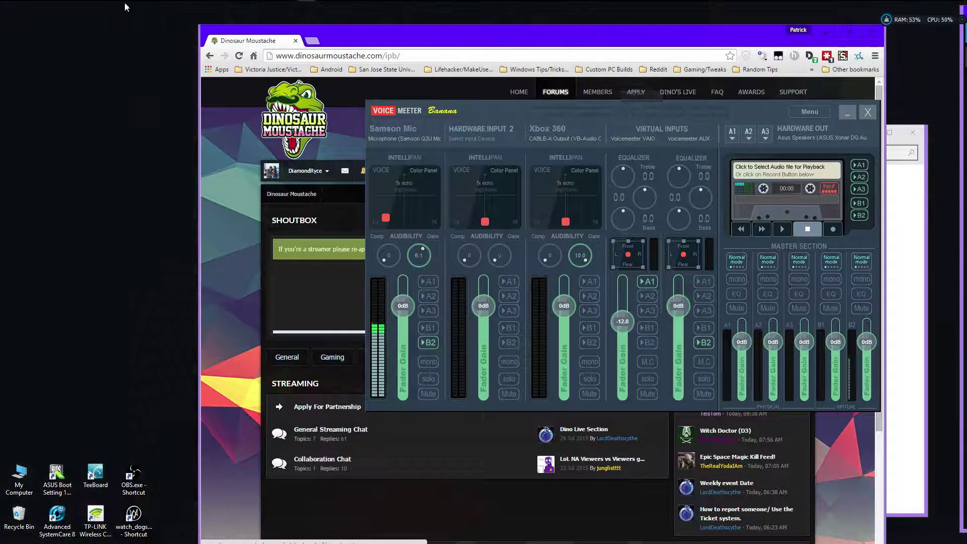
Load youtube.com in Microsoft Edge and dismiss the secure-content notice
mouse_move(83, 8)
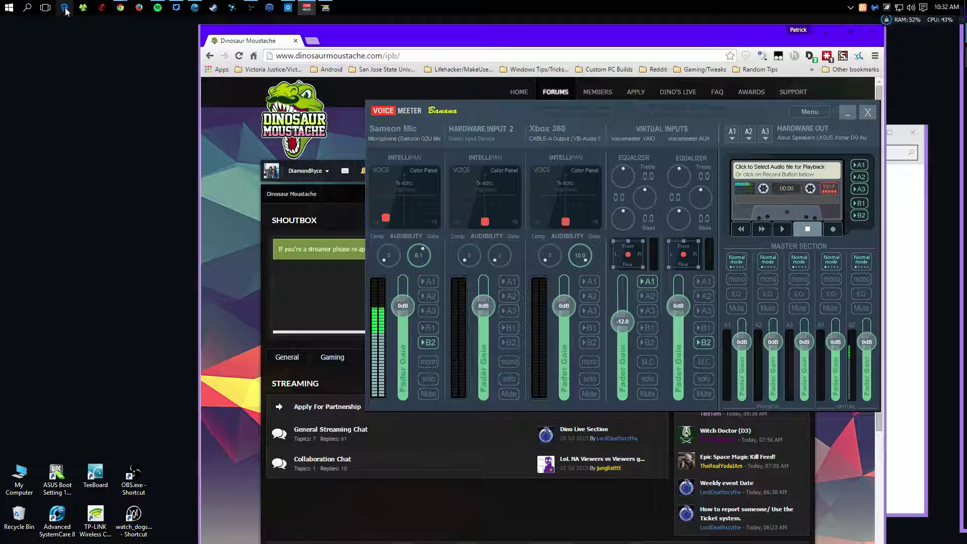
click(63, 8)
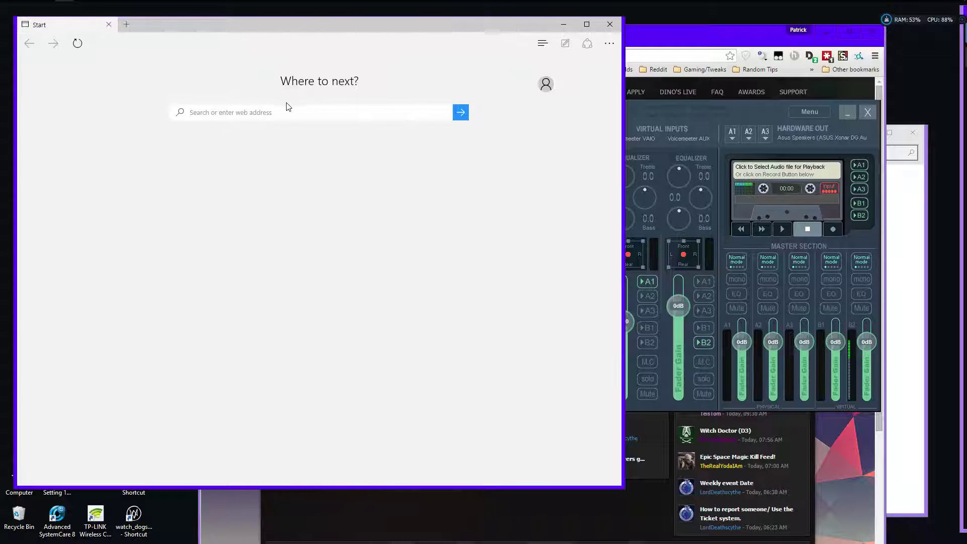
text(you)
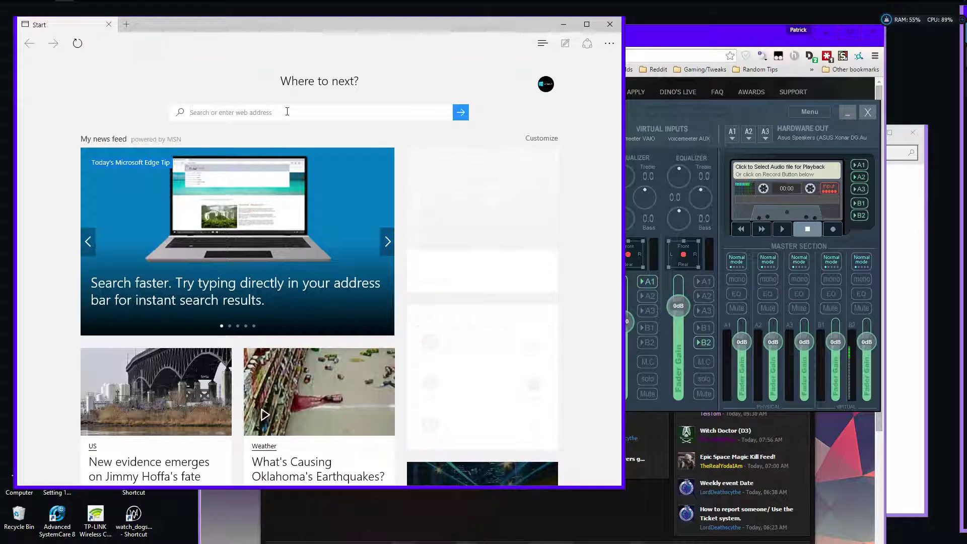
text(tube.com)
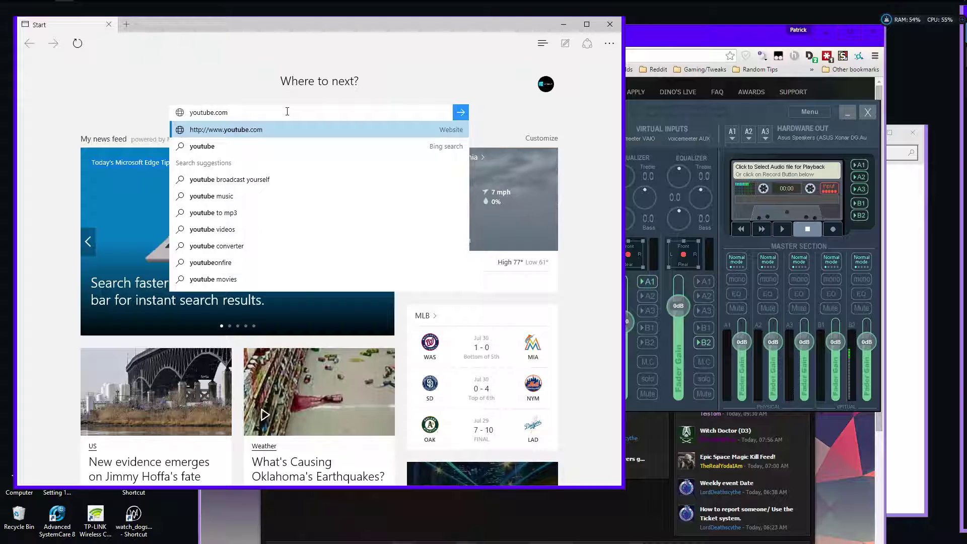
key(Return)
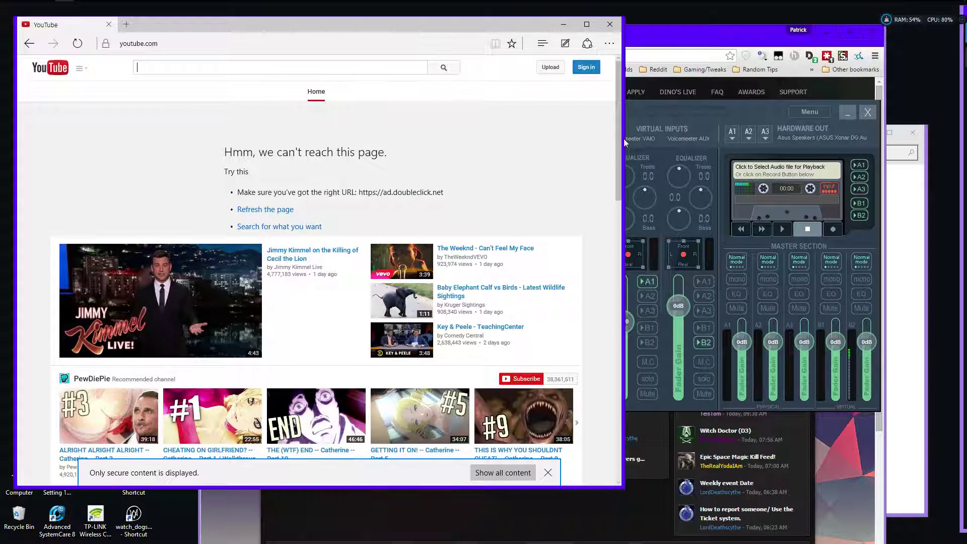
click(548, 472)
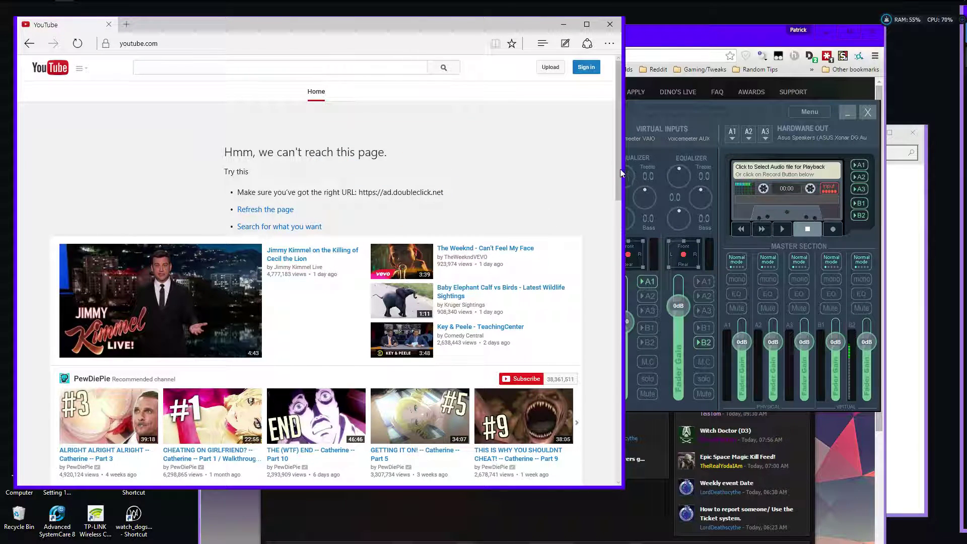
drag(619, 167, 622, 83)
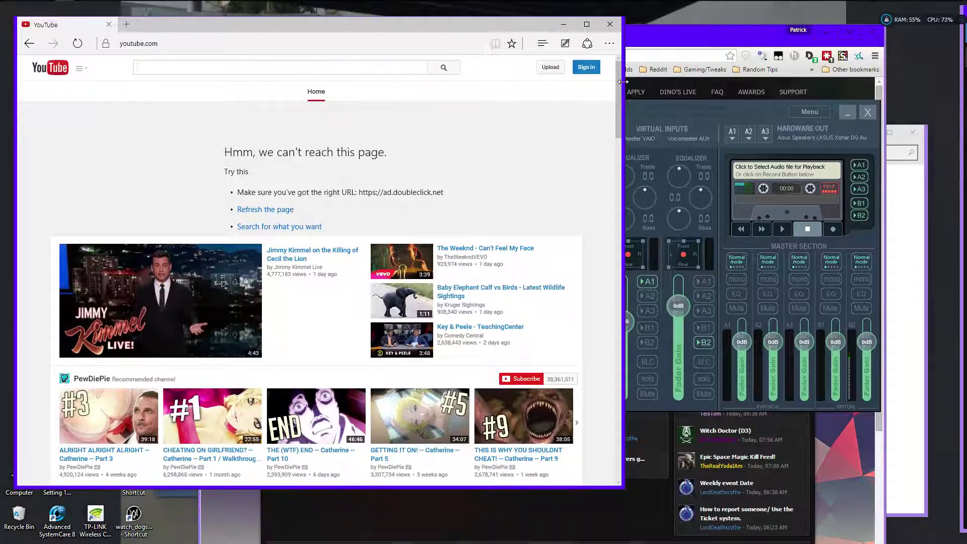
Open a new tab in Chrome, and bring the Edge window back over it
click(752, 33)
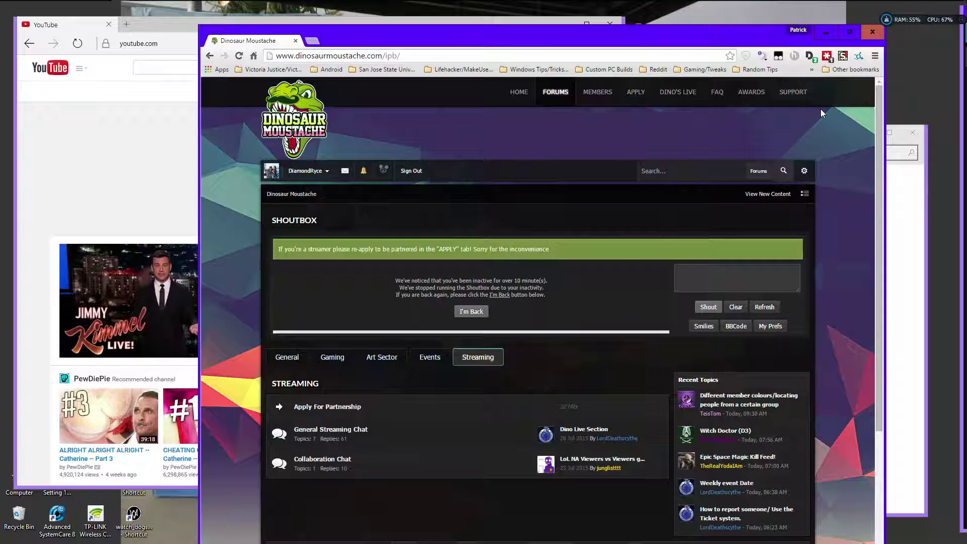
click(311, 41)
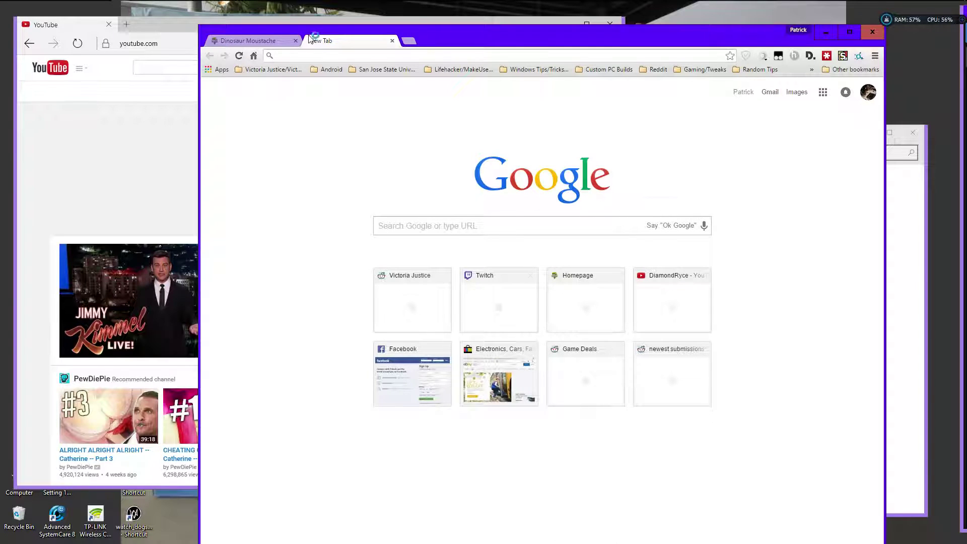
click(145, 57)
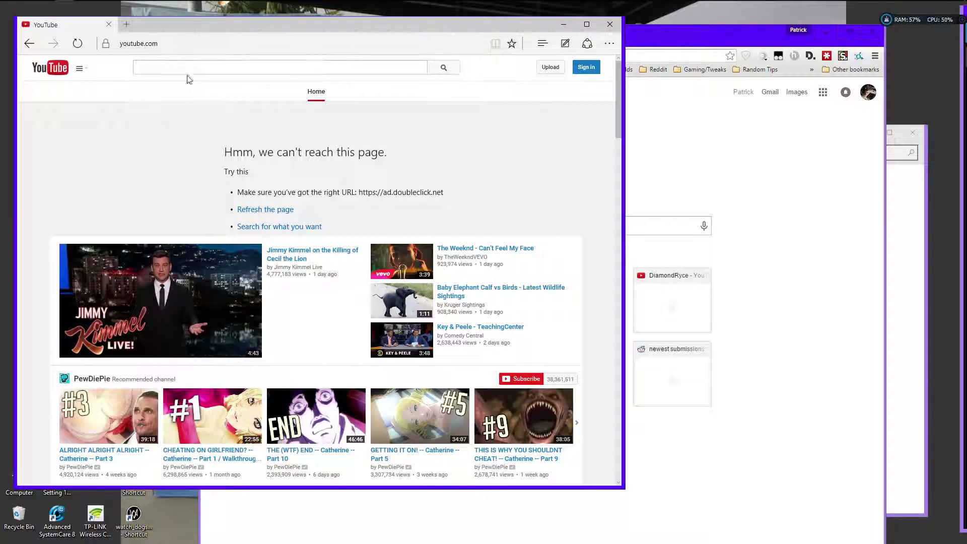
drag(189, 29, 318, 53)
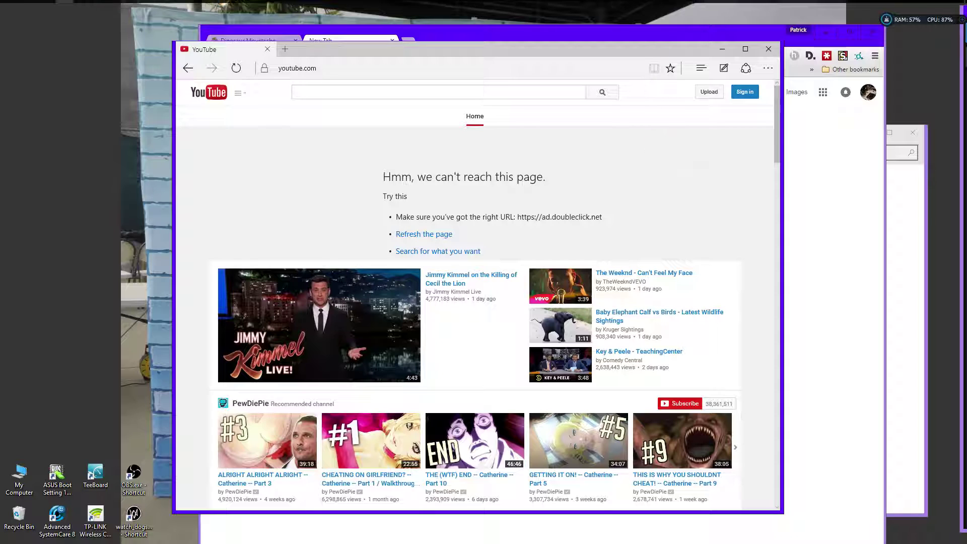
Switch to Task Manager, enlarge its window and place it over the lower part of the Edge window
mouse_move(638, 1)
click(324, 10)
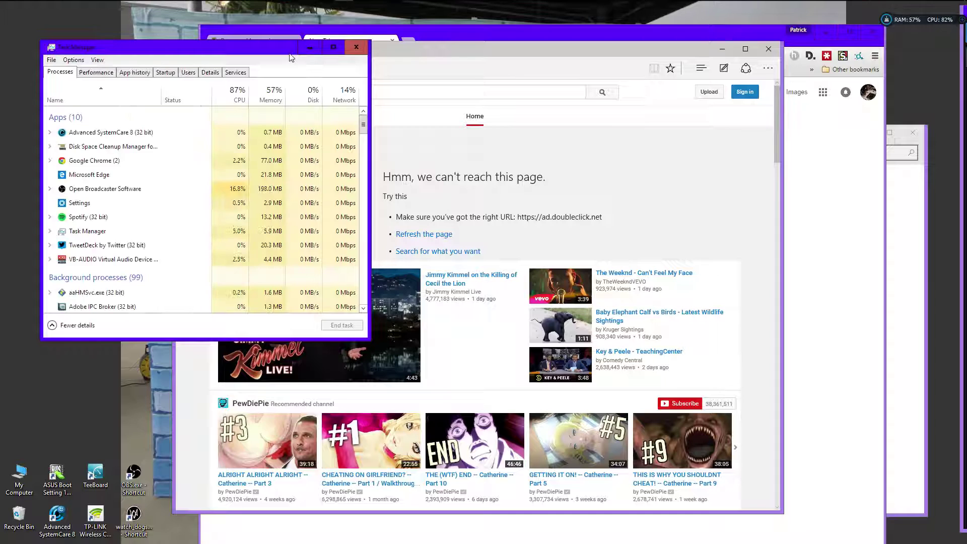
drag(281, 50, 482, 38)
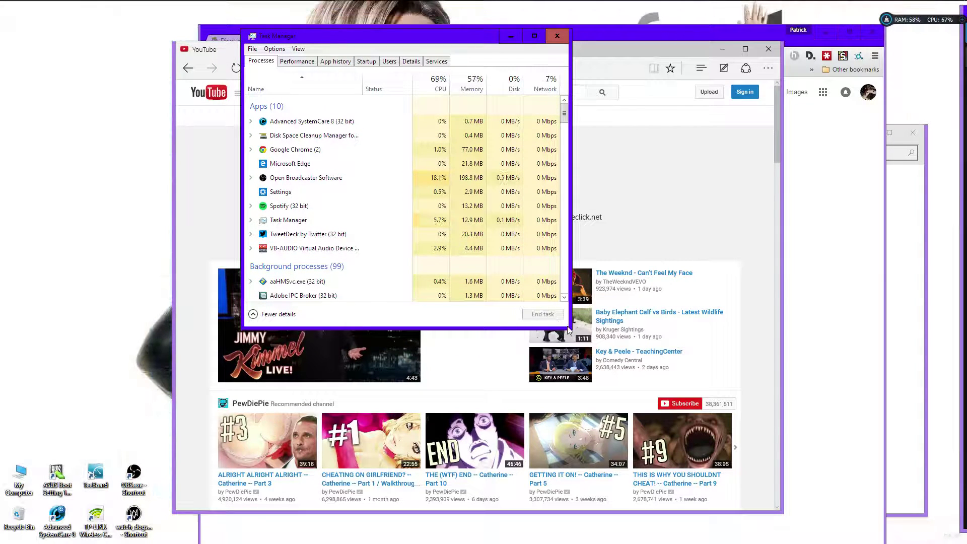
drag(563, 326, 702, 439)
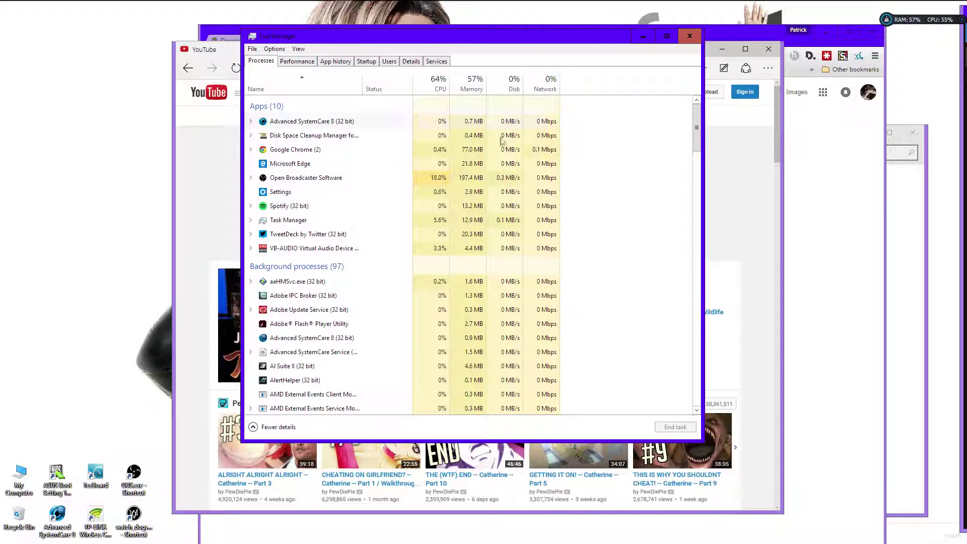
drag(447, 39, 618, 141)
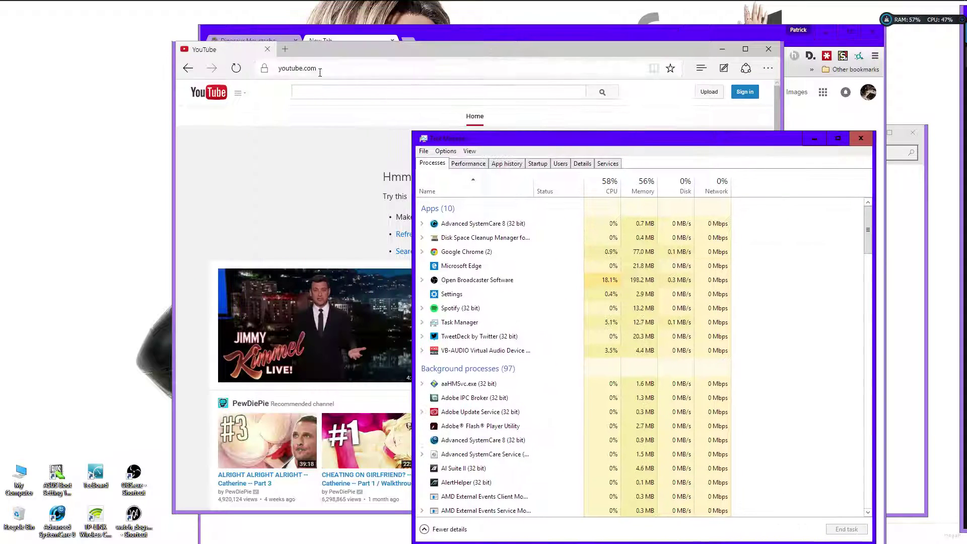
Load youtube.com in Chrome's Dinosaur Moustache tab and bring Task Manager to the front
click(286, 51)
drag(472, 53, 497, 62)
click(272, 39)
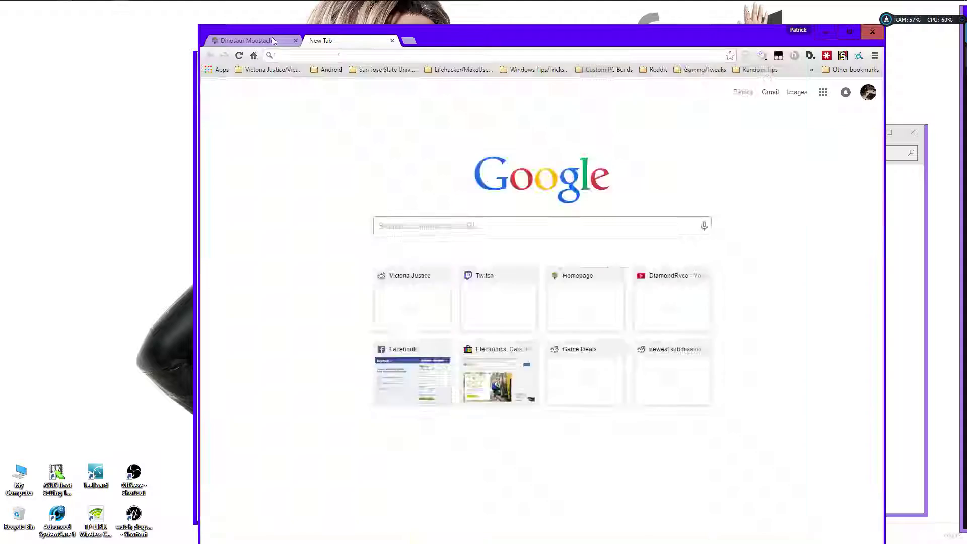
click(318, 55)
text(u)
key(BackSpace)
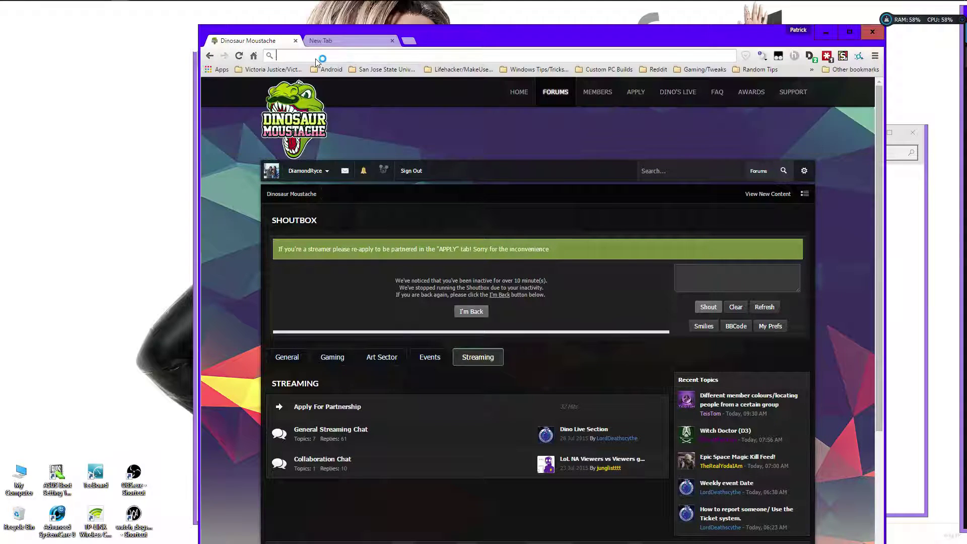
text(youtube.com)
key(Return)
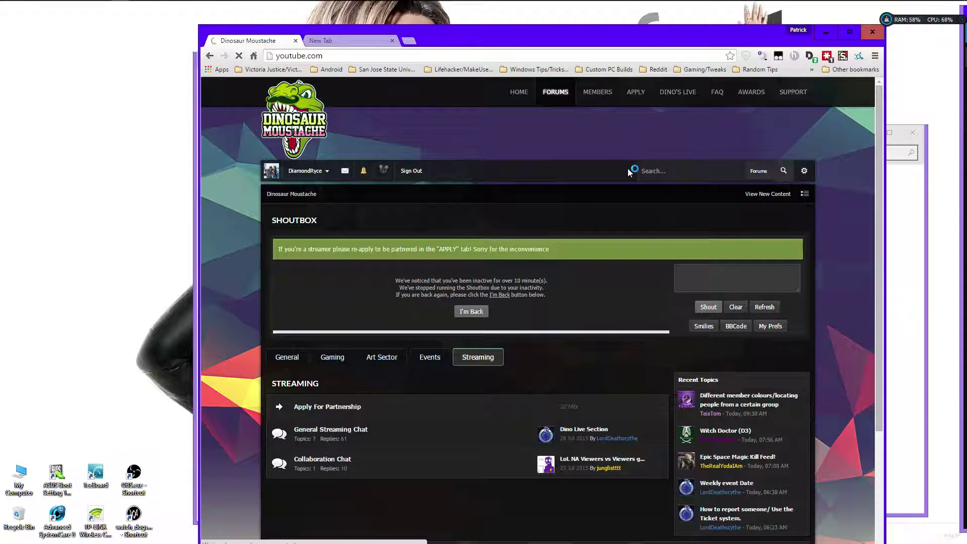
key(ctrl+shift+Escape)
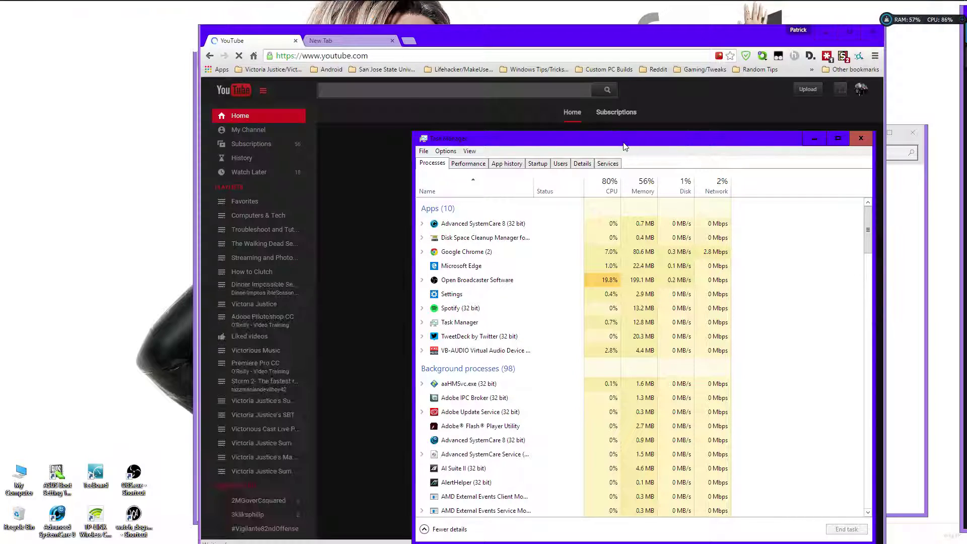
Move Task Manager up over the browser window, and shift the Chrome YouTube window down and left to uncover Edge and Task Manager
drag(624, 146, 581, 85)
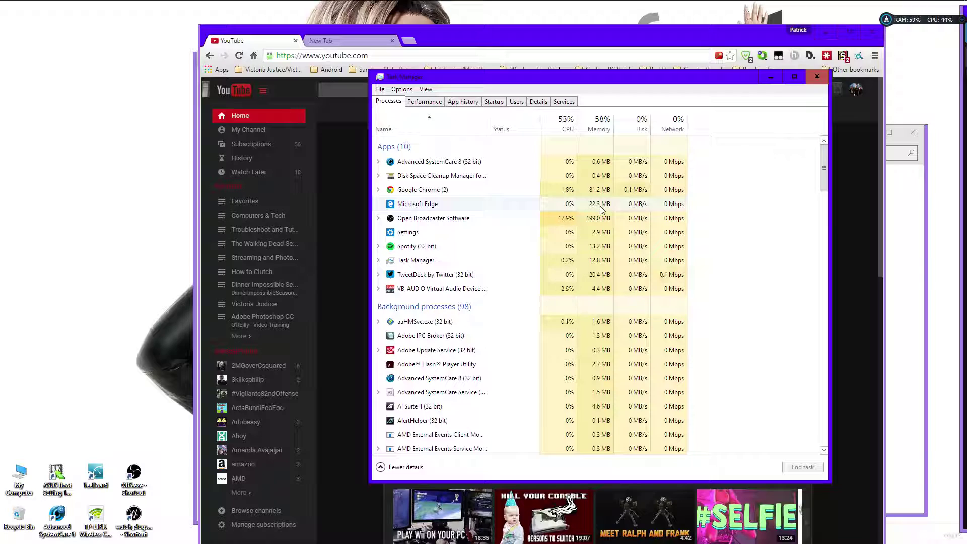
drag(709, 42, 648, 65)
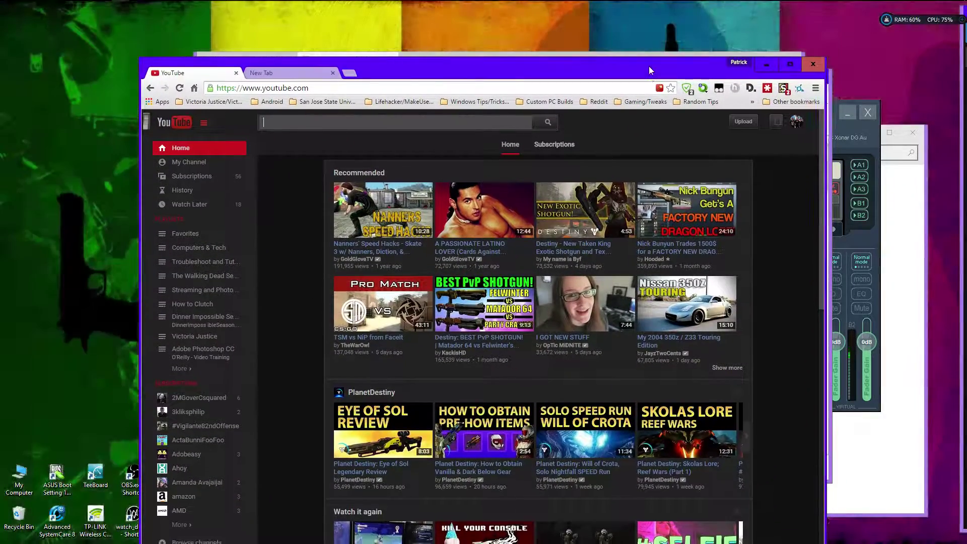
drag(707, 78, 564, 267)
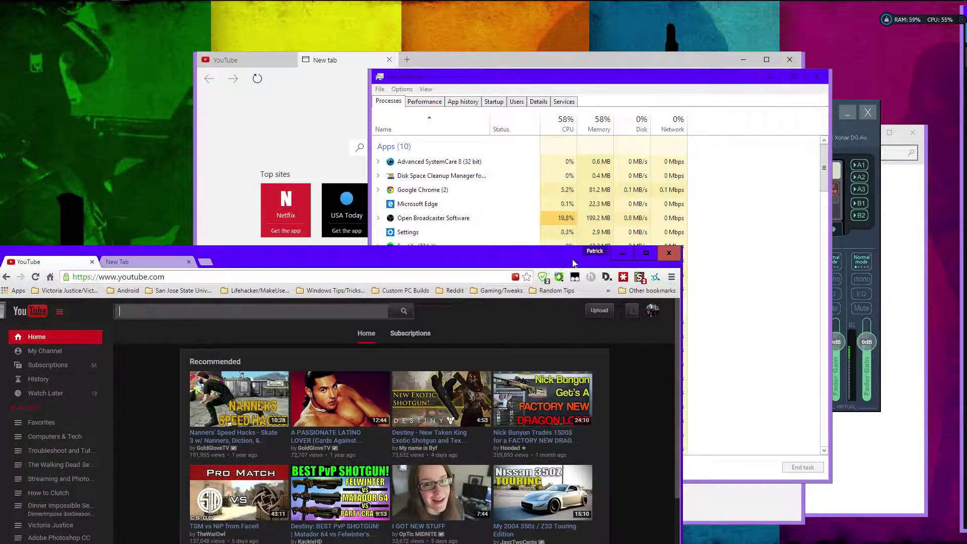
Close the Chrome YouTube window, and close Microsoft Edge with all its tabs
click(669, 253)
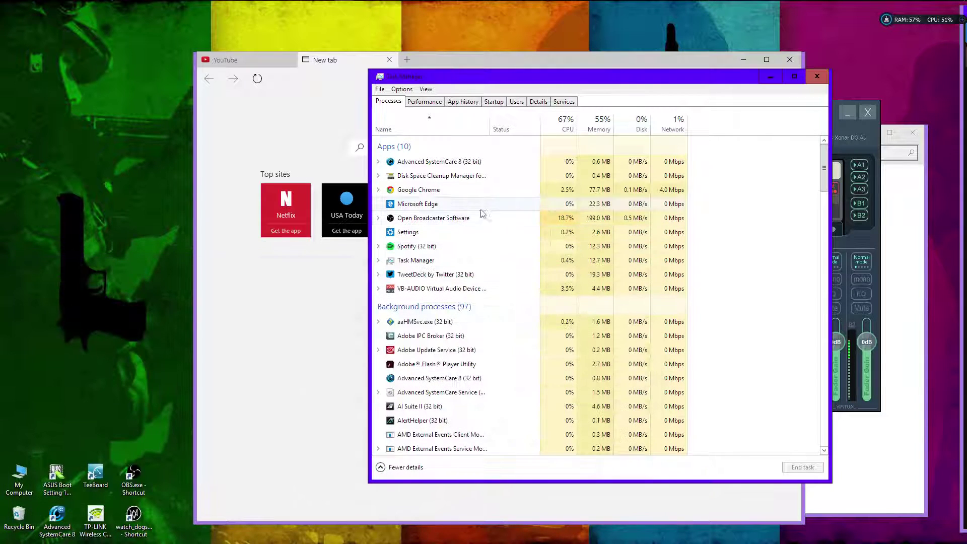
click(796, 67)
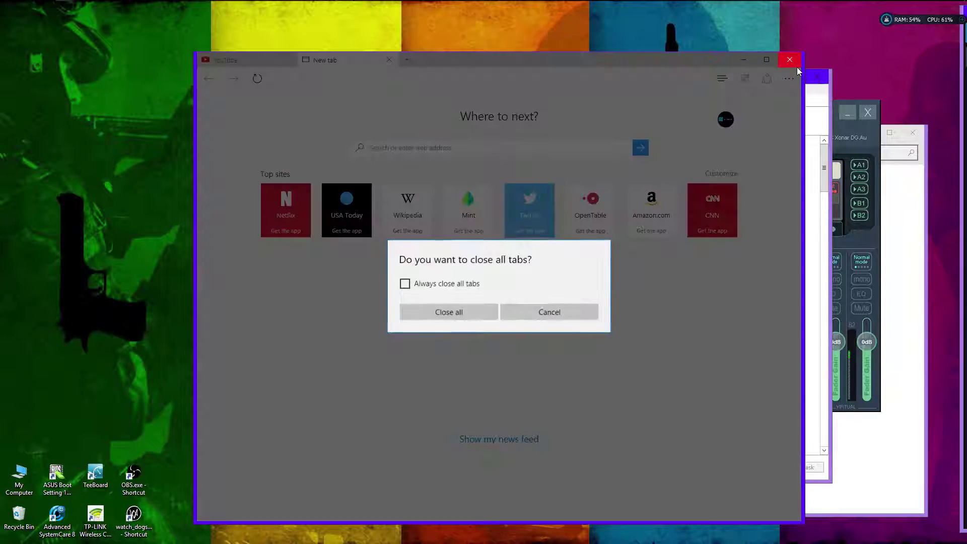
click(469, 312)
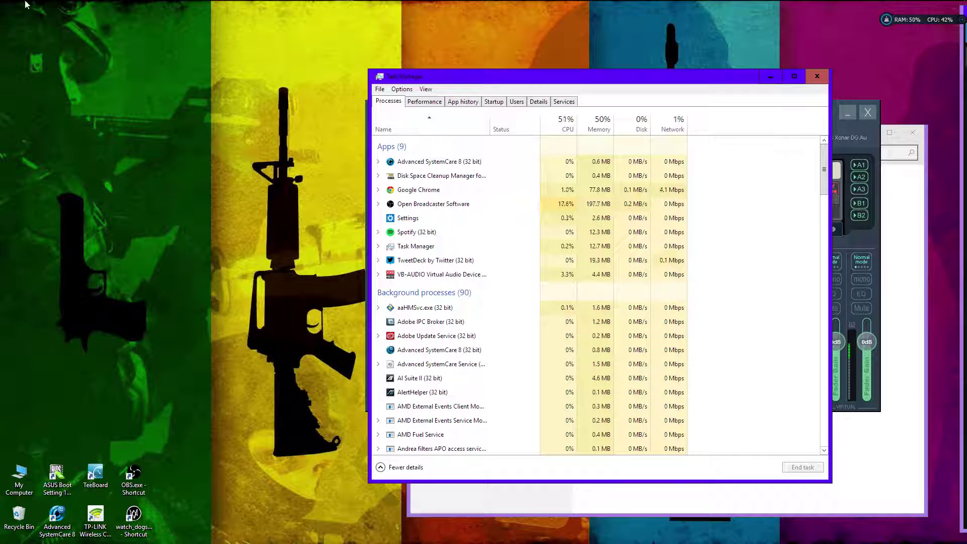
Look through the pinned tiles in the Start menu, from the top group to the lower ones and back
click(9, 7)
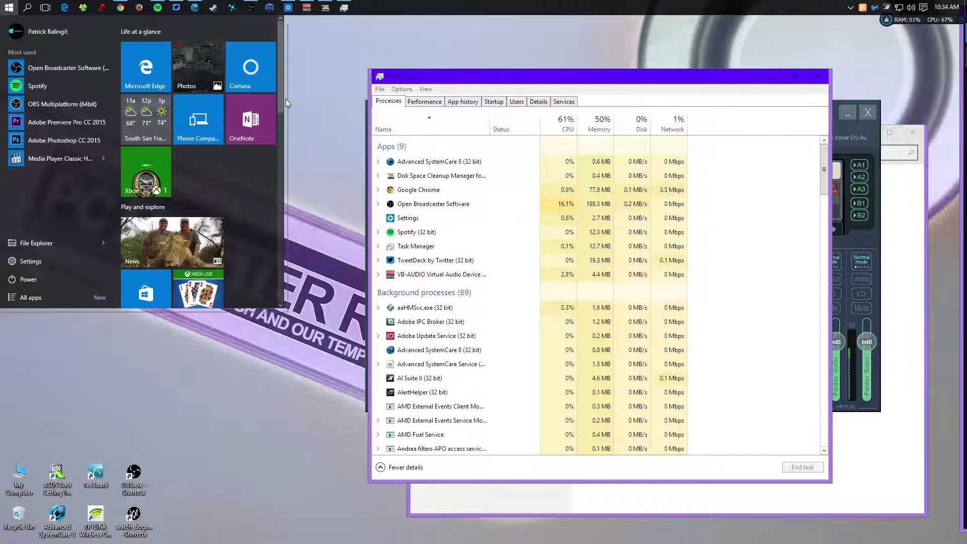
scroll(267, 201, down, 10)
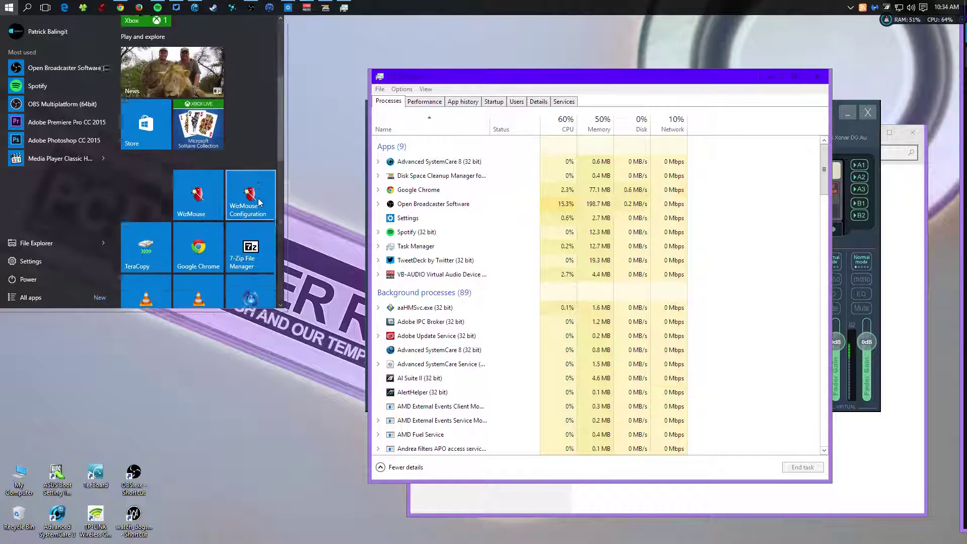
scroll(252, 194, up, 10)
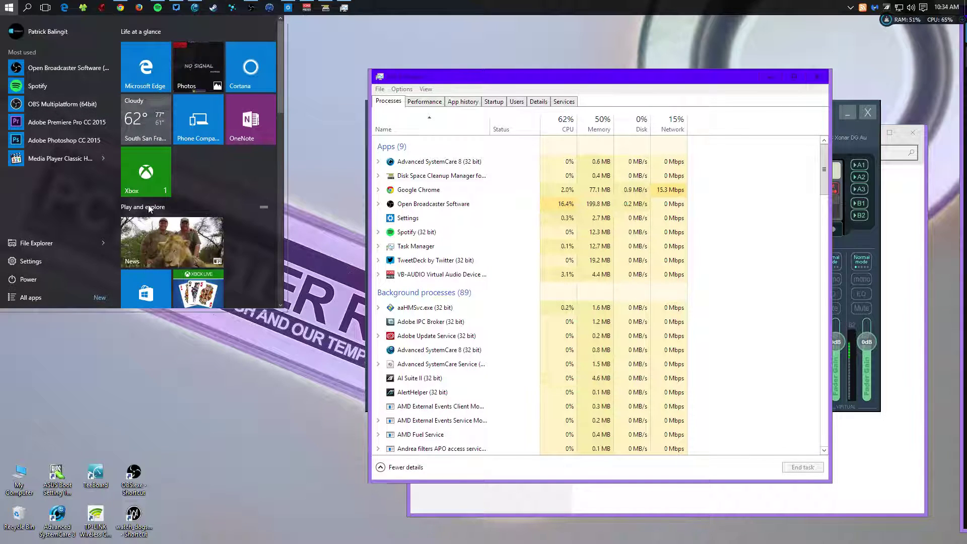
key(super)
key(super)
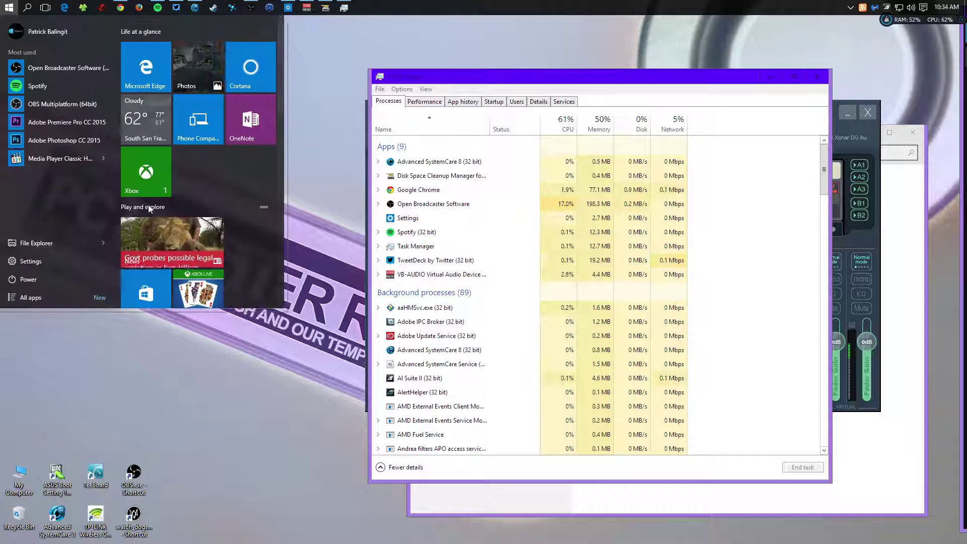
Try a Windows search with random letters starting with "ddda", and clear the query
text(ddda)
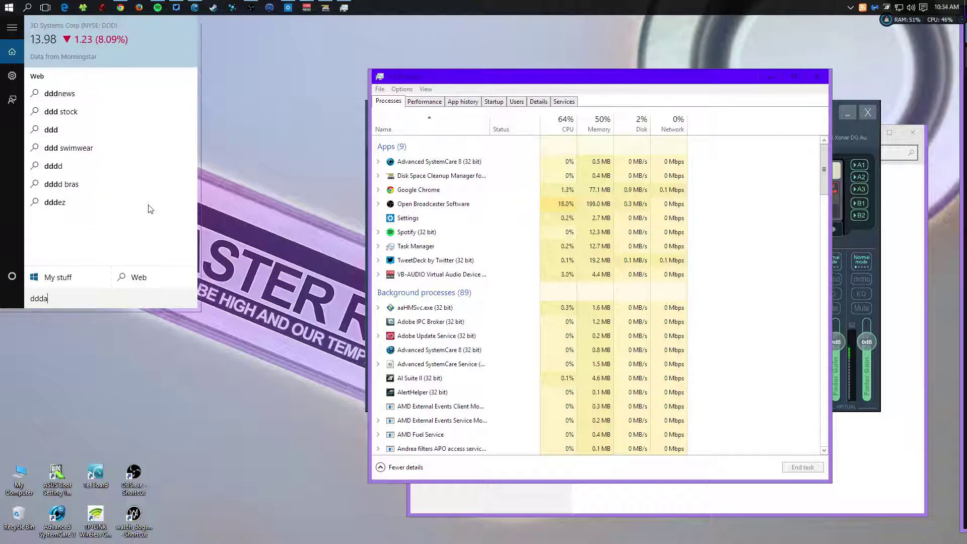
text(sas)
key(BackSpace)
key(BackSpace)
key(BackSpace)
key(BackSpace)
key(BackSpace)
key(BackSpace)
key(BackSpace)
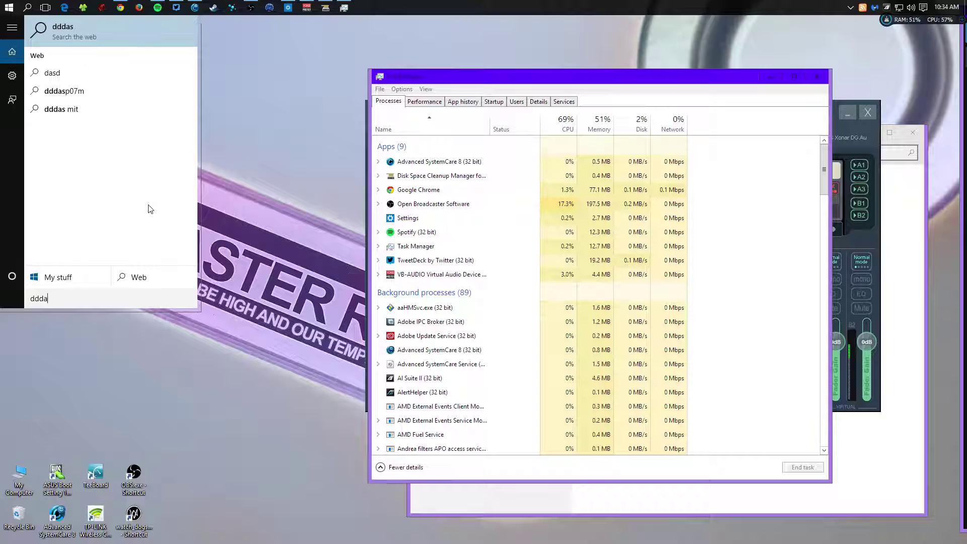
Search Windows for "snip" and then "pop", clearing the query each time
text(snip)
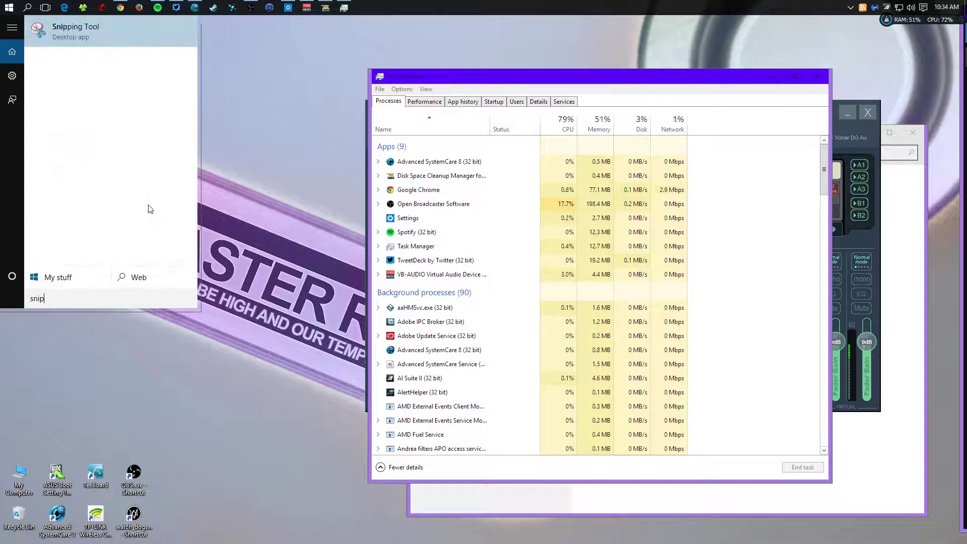
key(BackSpace)
key(BackSpace)
key(BackSpace)
key(BackSpace)
text(pop)
key(BackSpace)
key(BackSpace)
key(BackSpace)
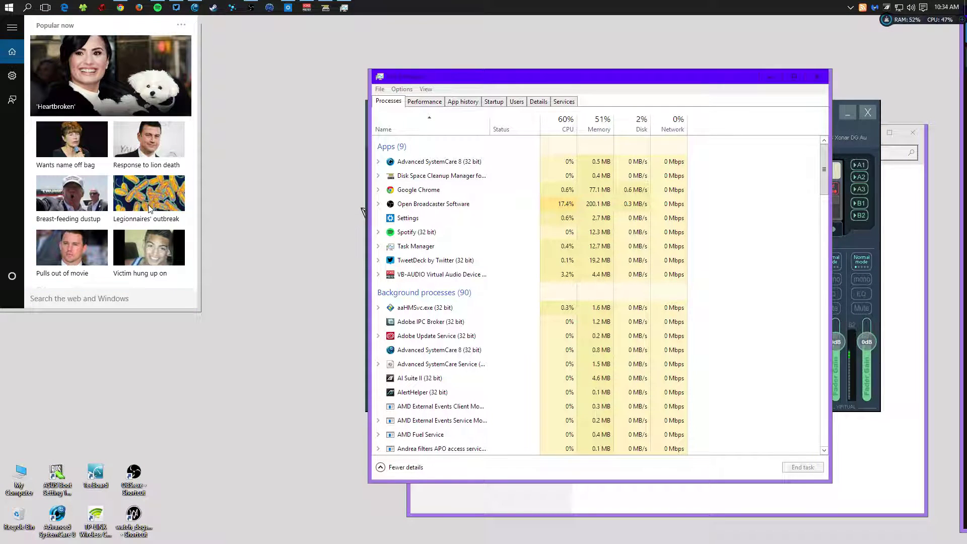
Start the Cortana setup from the search pane and agree to its data-collection terms
mouse_move(18, 36)
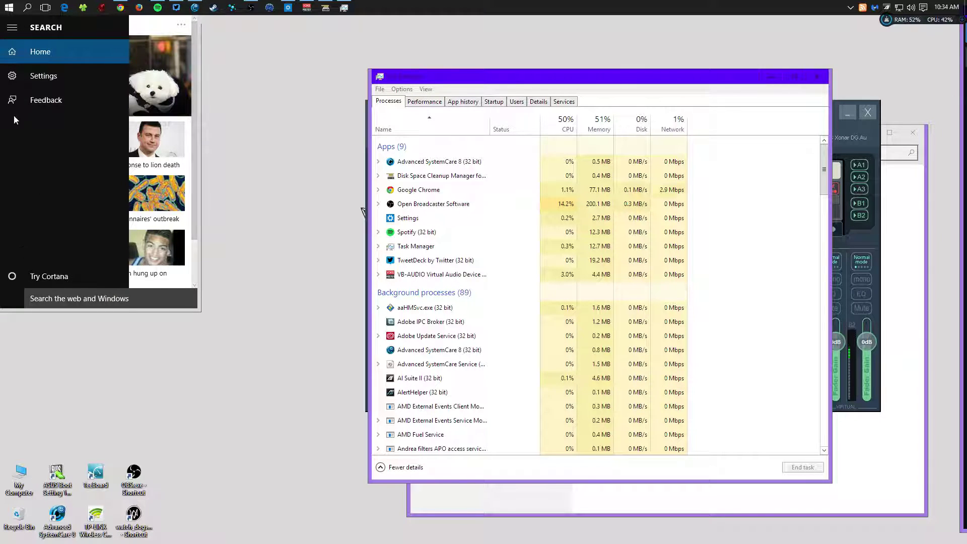
click(98, 278)
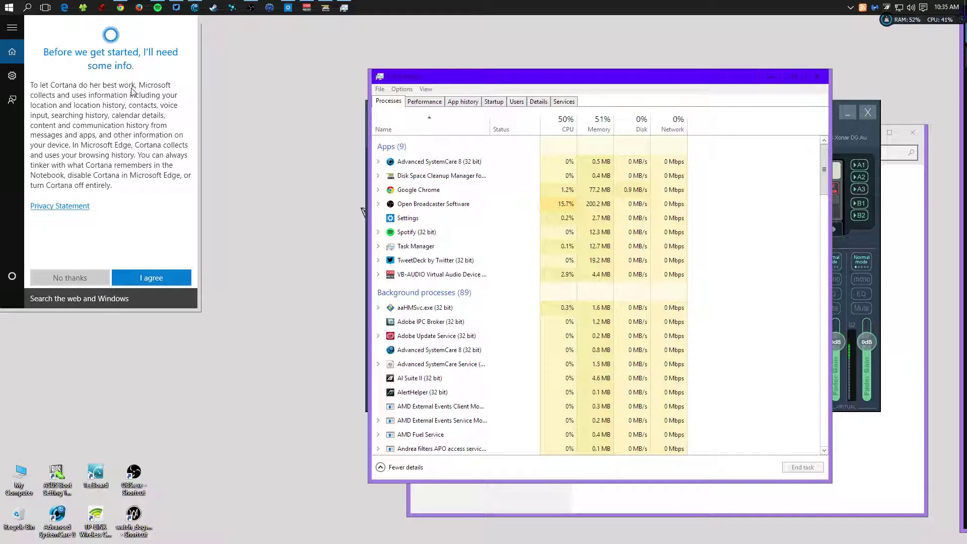
click(163, 279)
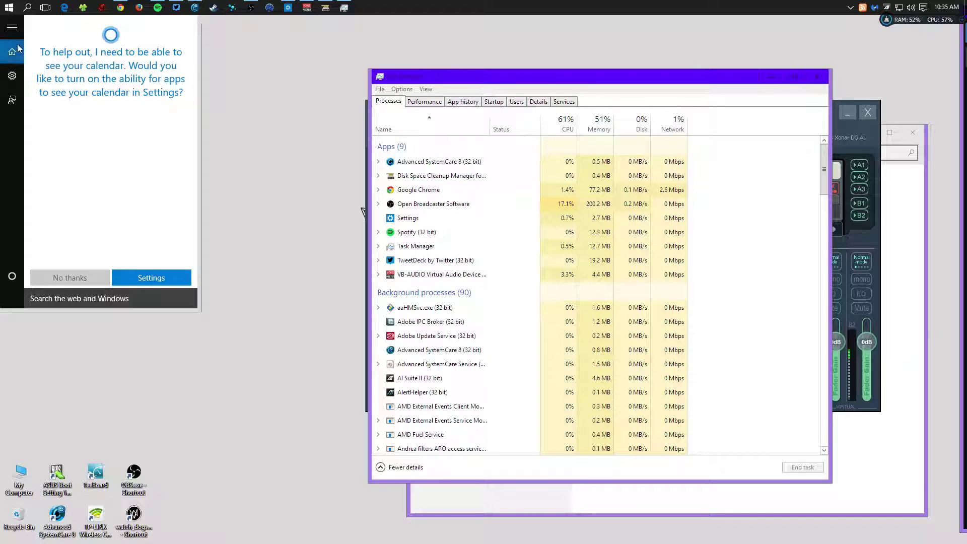
Bring up the Settings window from the Start menu, and close it from the taskbar
click(9, 7)
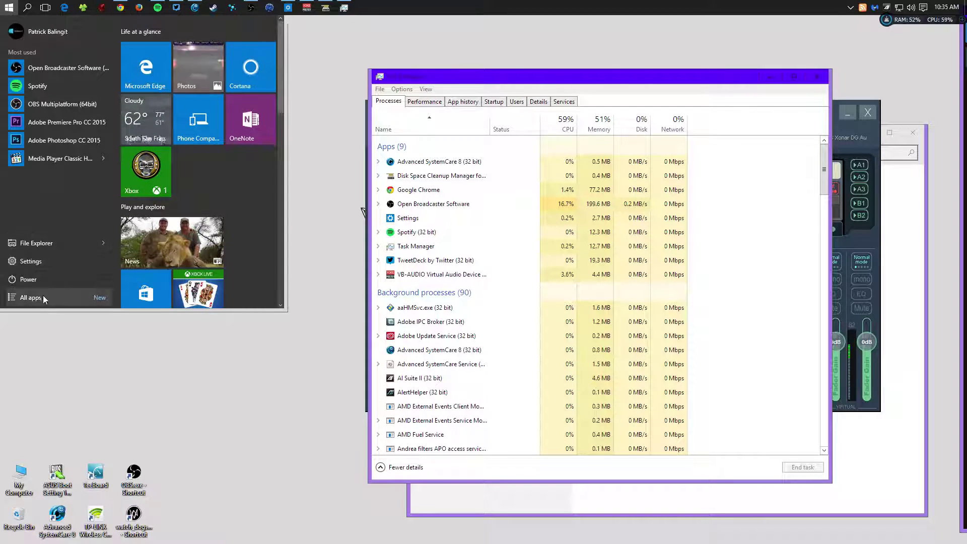
click(55, 261)
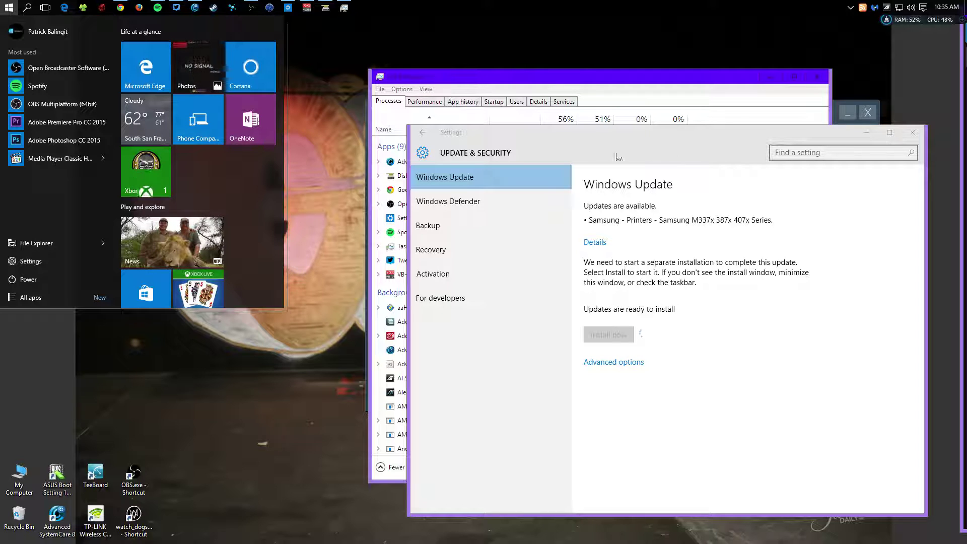
right_click(288, 8)
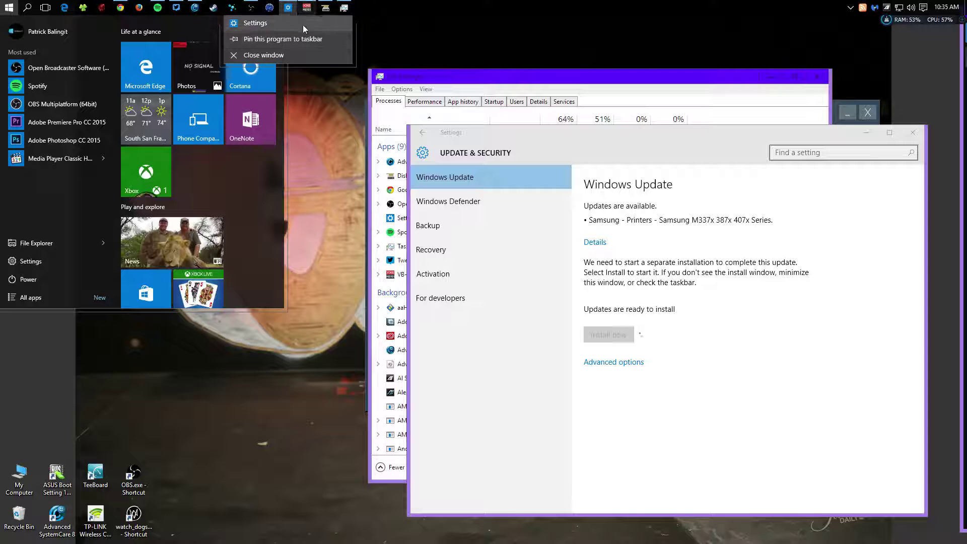
click(268, 54)
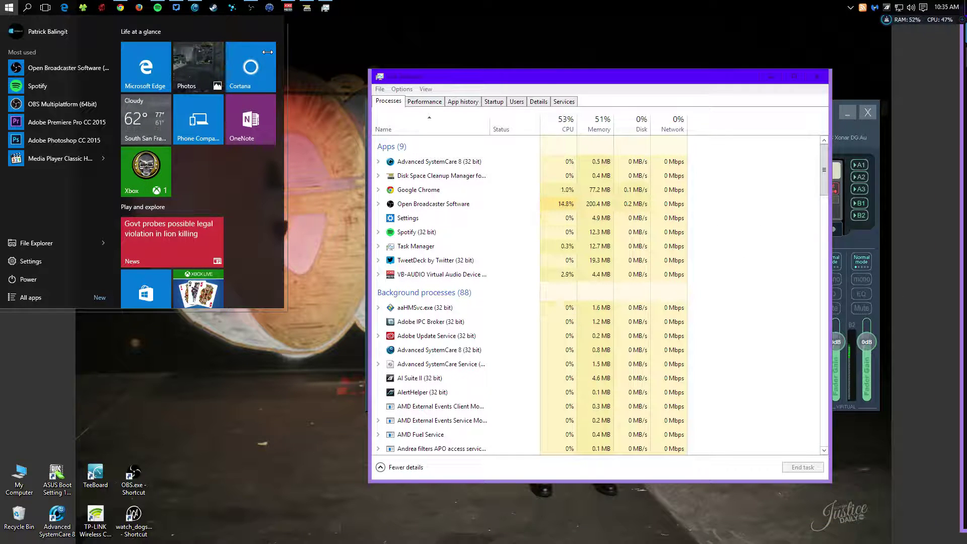
Cycle through all open windows in the task switcher and return to Task Manager
key(alt+Tab)
key(alt+Tab)
key(alt+Tab)
key(alt+Tab)
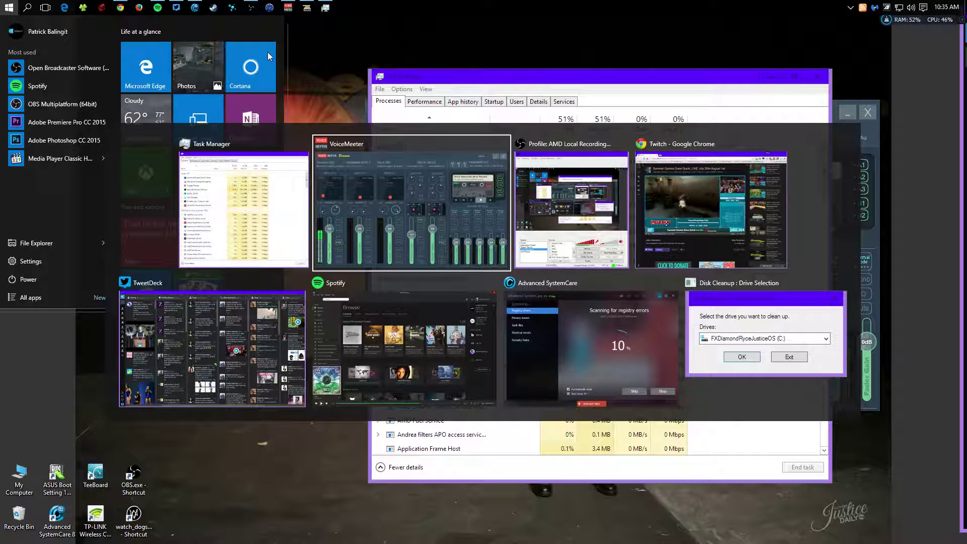
key(alt+Tab)
key(alt+Tab)
key(alt+Tab)
key(alt+Tab)
key(alt+Tab)
key(alt+Tab)
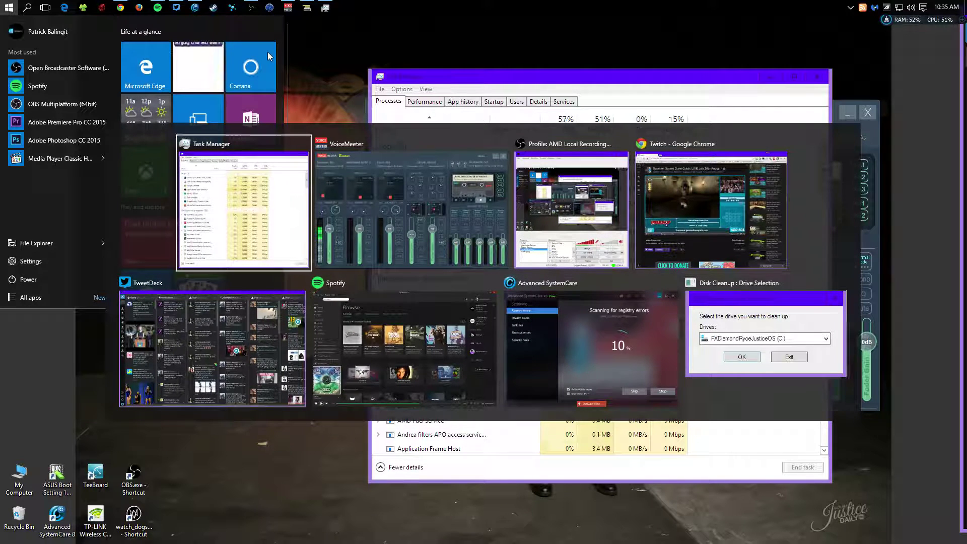
key(alt+Tab)
key(alt+Tab)
key(alt+Tab)
key(alt+Tab)
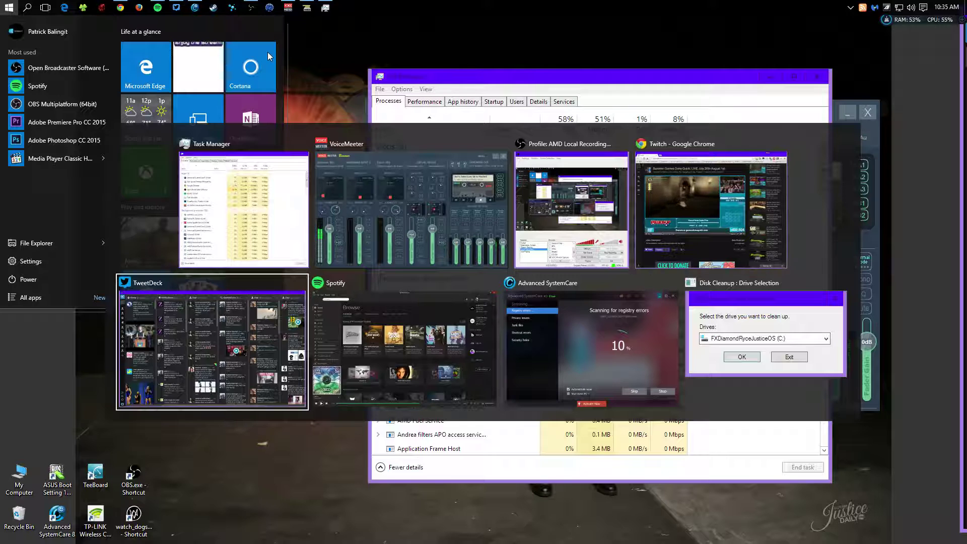
key(alt+Tab)
key(alt+Tab)
key(alt+Tab)
key(alt+Tab)
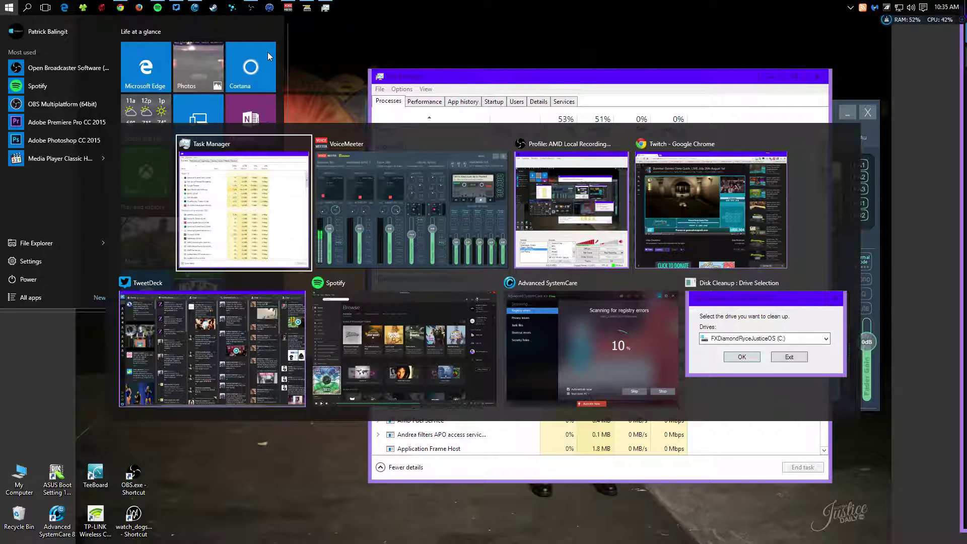
key(alt+Tab)
key(alt+Tab)
key(alt+Tab)
key(alt+Tab)
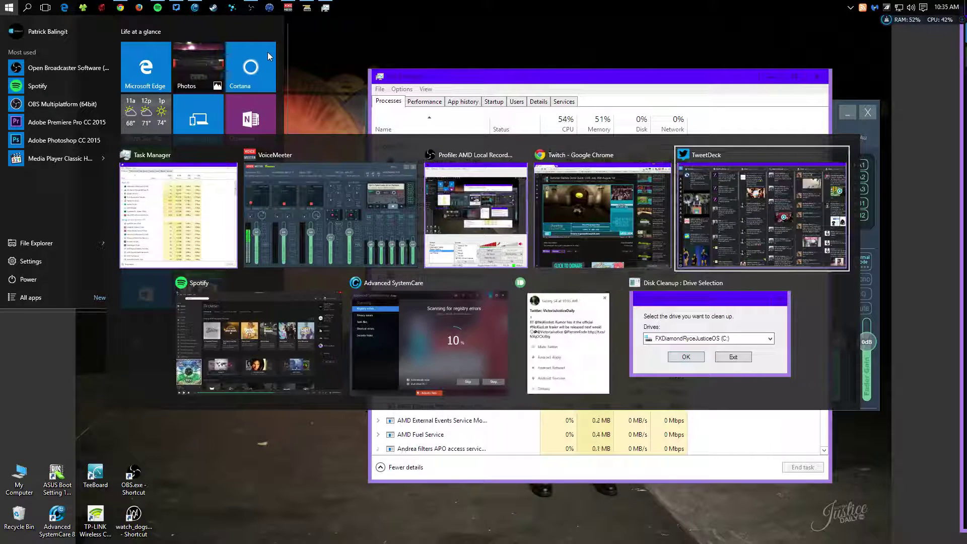
key(alt+Tab)
key(alt+Tab)
key(alt+Tab)
key(alt+Tab)
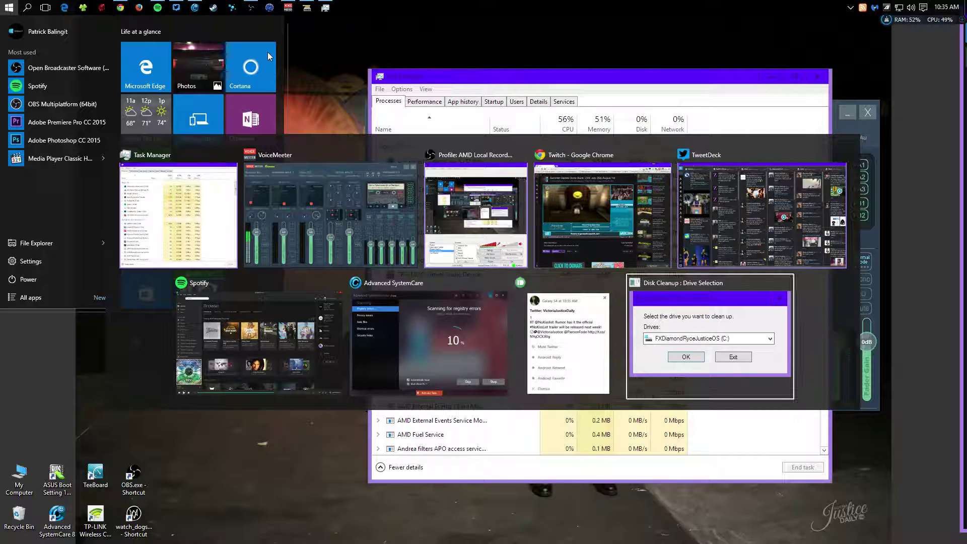
key(alt+Tab)
key(alt+Tab)
key(alt+Tab)
key(alt+Tab)
key(alt+Tab)
key(alt+Tab)
key(alt+Tab)
key(alt+Tab)
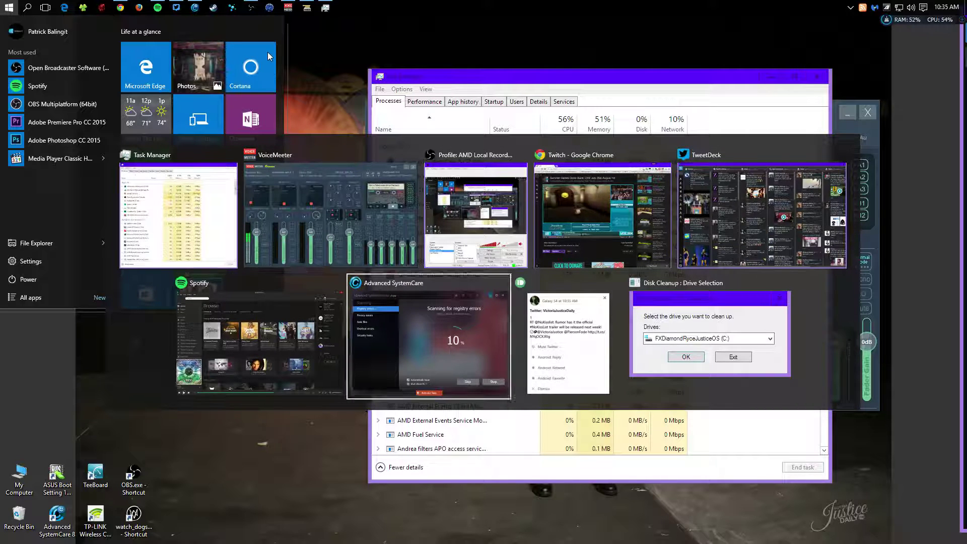
key(alt+Tab)
key(alt+Tab)
key(alt+Tab)
key(alt+Tab)
key(alt+Tab)
key(alt+Tab)
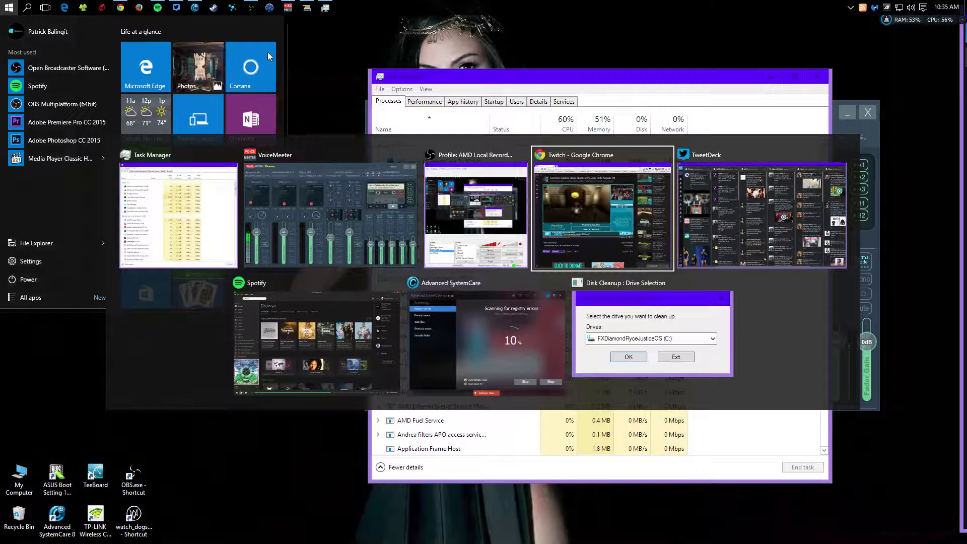
key(alt+Tab)
key(alt+Tab)
key(alt+Tab)
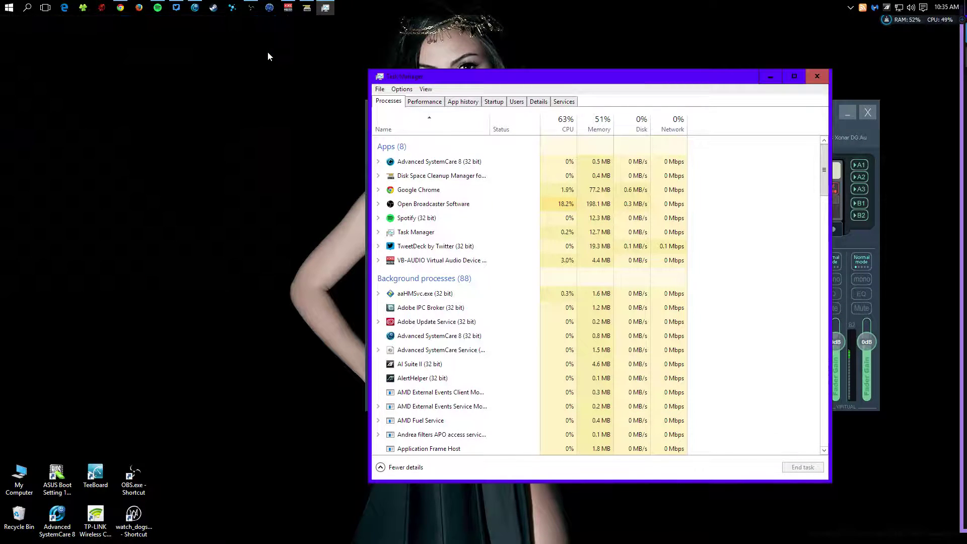
Open Settings from the Start menu and move its window up and left, partly over Task Manager
click(9, 7)
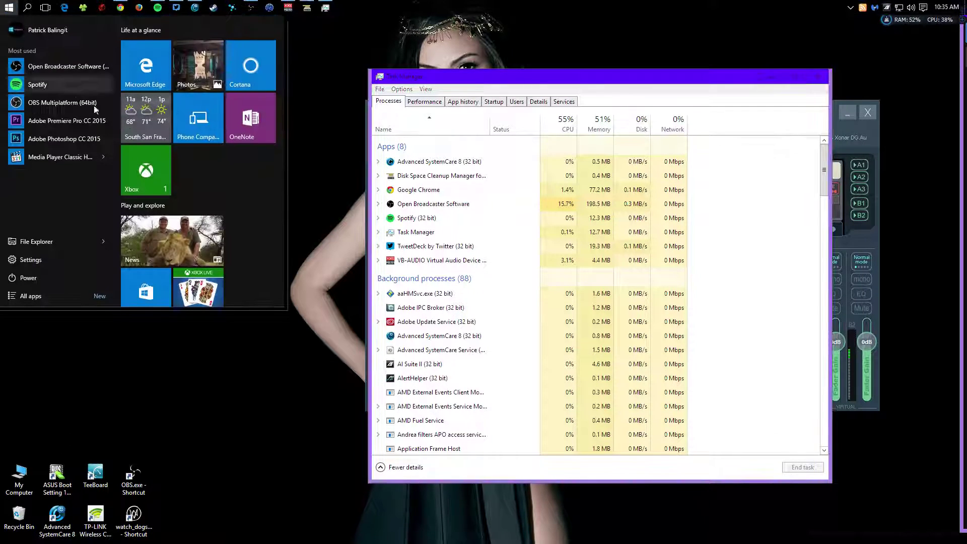
click(33, 262)
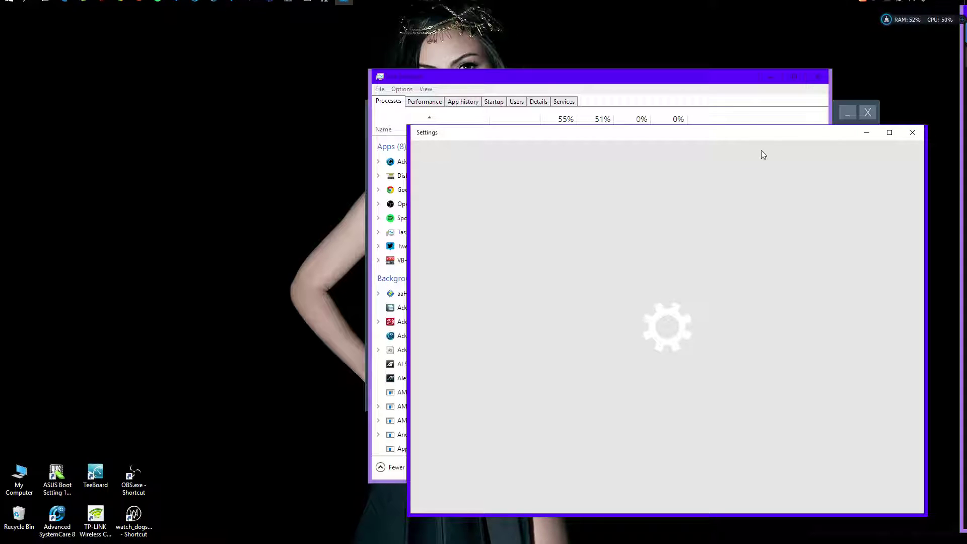
drag(769, 135, 562, 98)
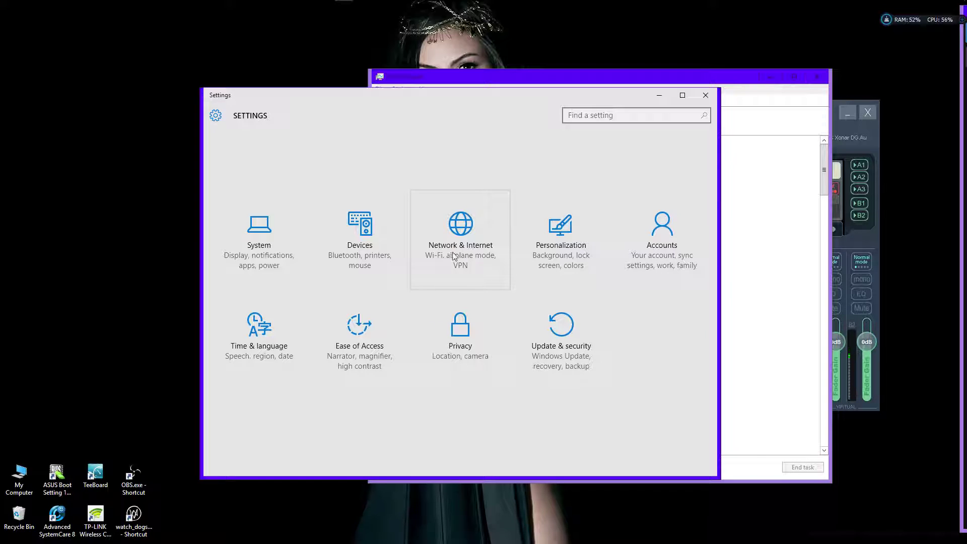
Open the Windows Update advanced options under Update & security
click(567, 345)
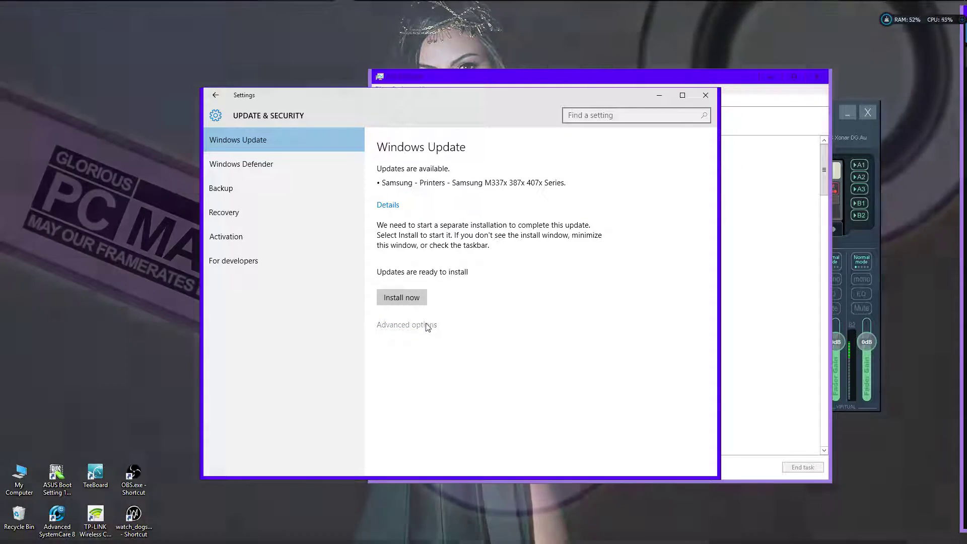
click(425, 325)
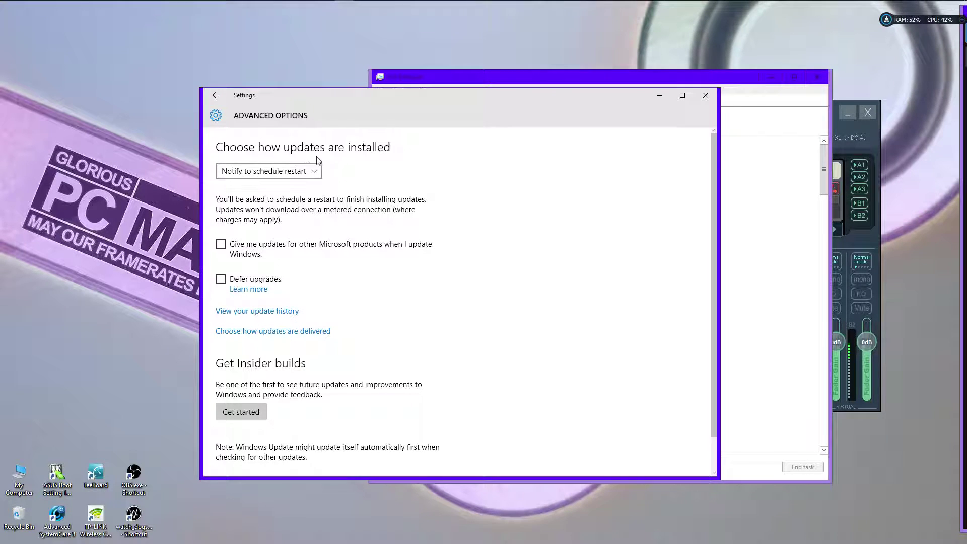
Review the choices for how updates are installed, keeping Notify to schedule restart, and look over the remaining advanced options
click(304, 173)
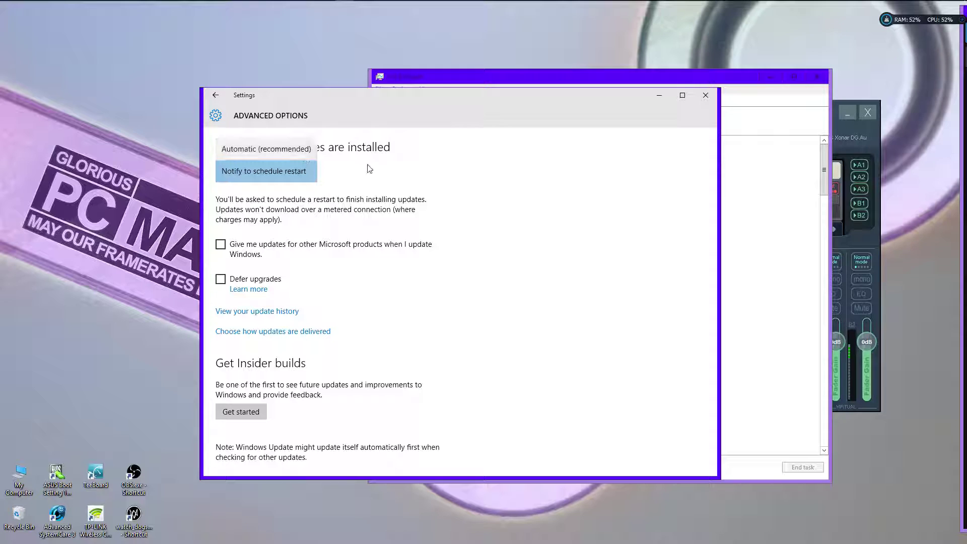
click(297, 172)
scroll(339, 357, down, 1)
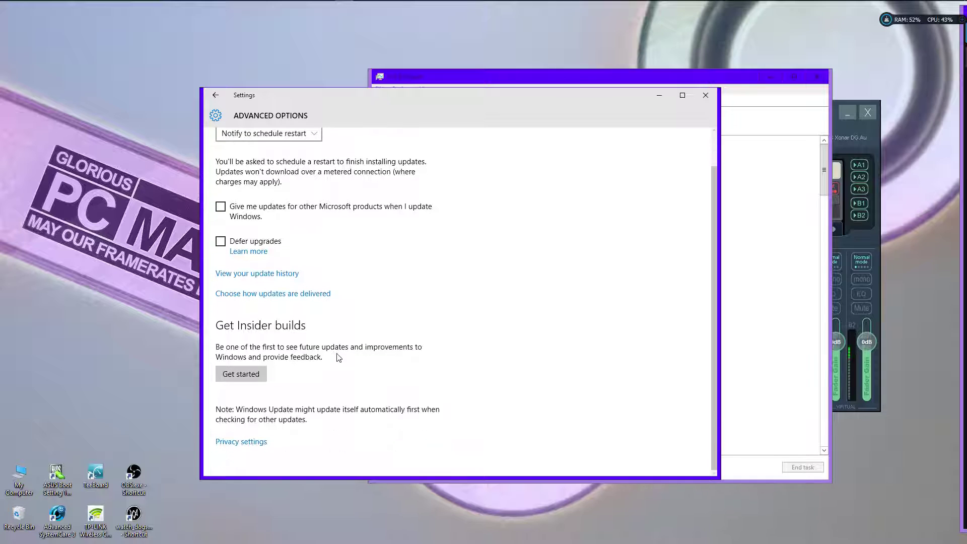
View the page on how updates are delivered, and return to the main Windows Update page
click(302, 295)
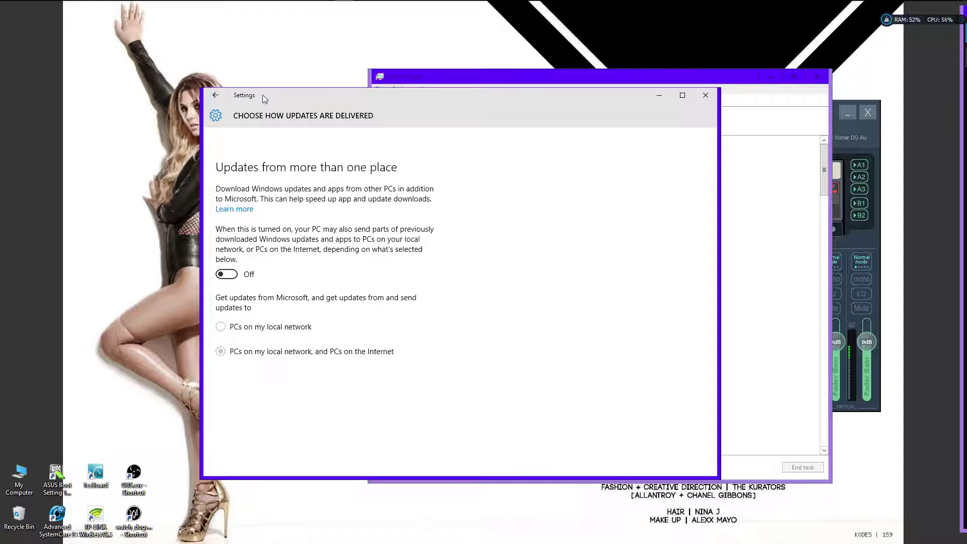
click(218, 103)
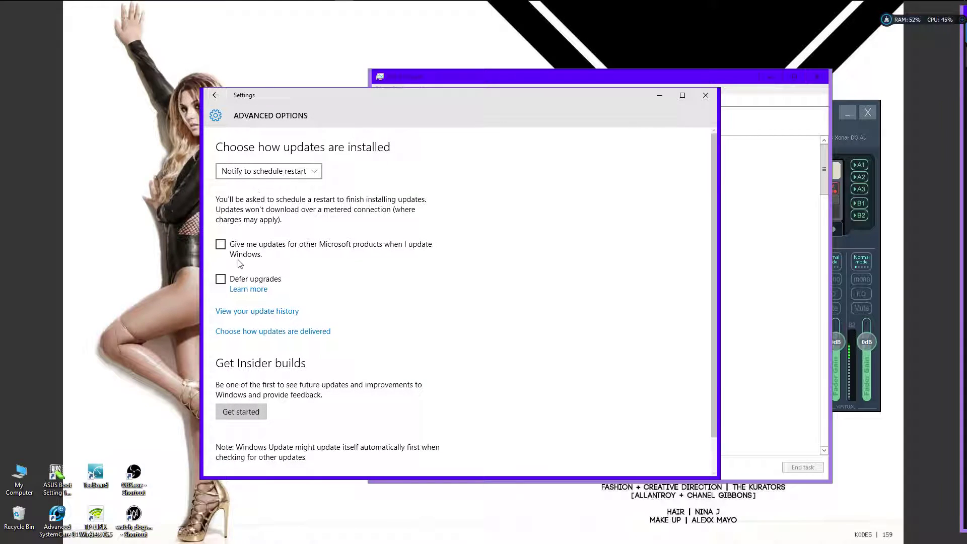
scroll(239, 247, down, 2)
click(215, 98)
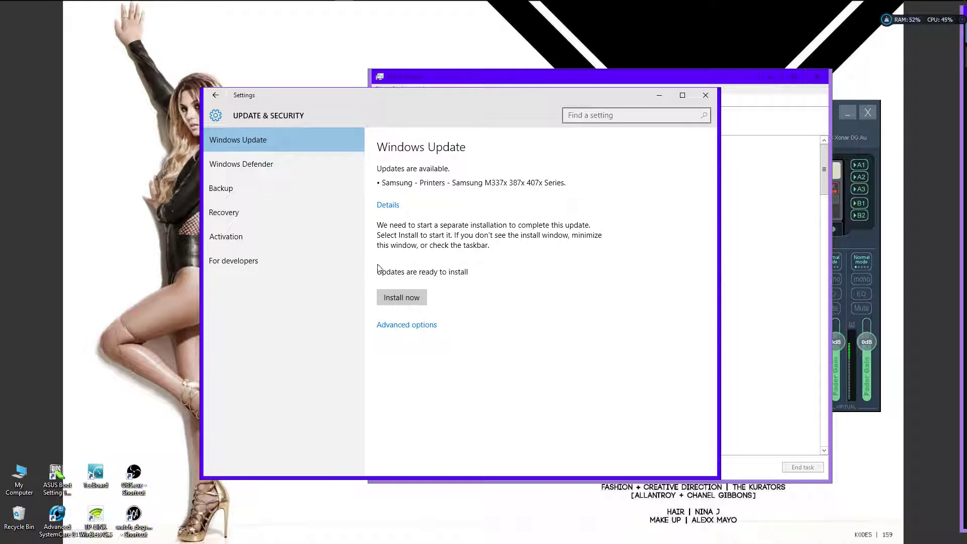
Look through the Windows Defender, Backup, Recovery and Activation pages of Update & security
click(296, 170)
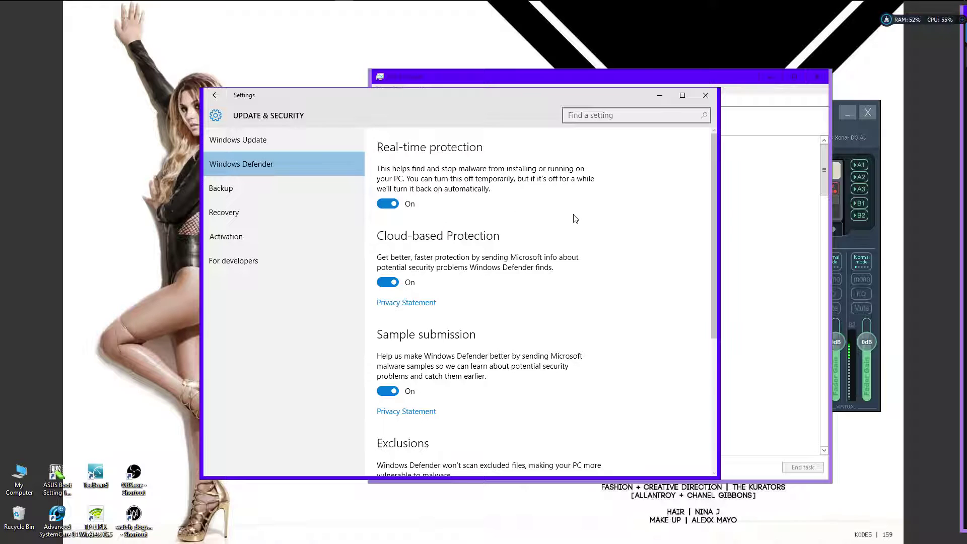
mouse_move(712, 216)
mouse_down()
mouse_move(694, 410)
mouse_move(709, 214)
mouse_up()
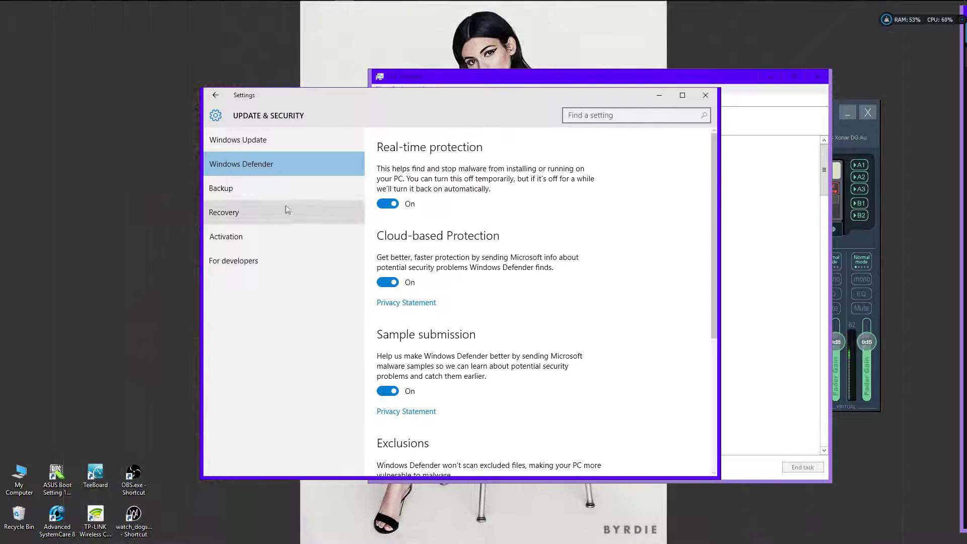
click(262, 202)
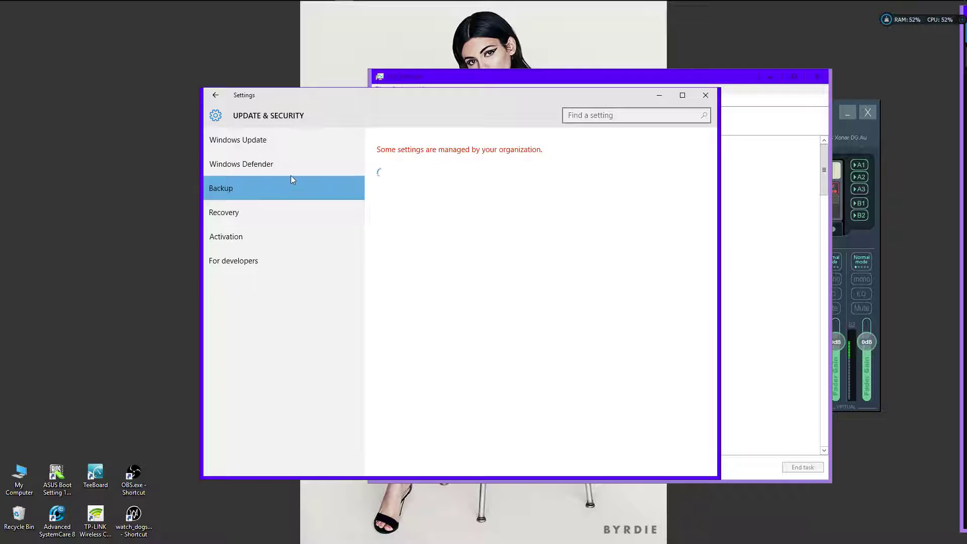
click(292, 168)
click(280, 207)
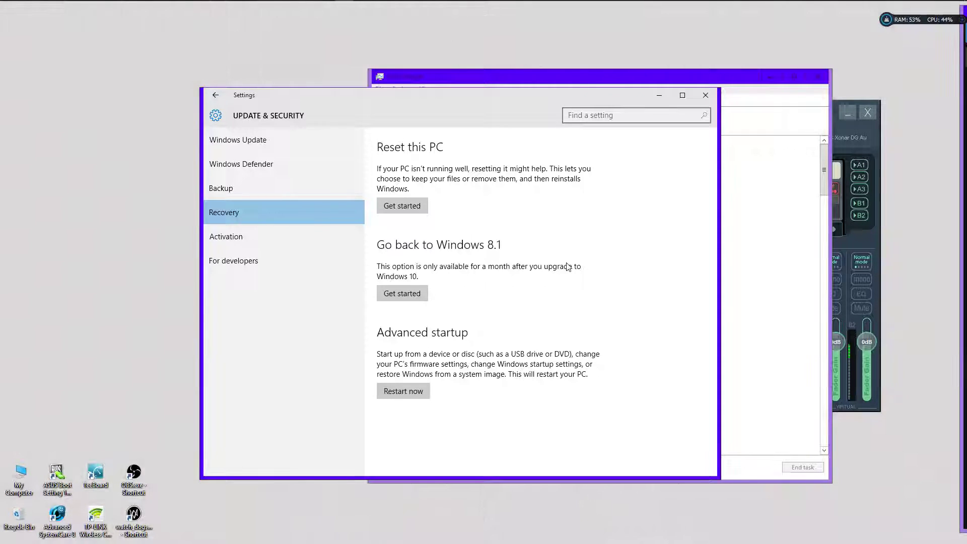
click(233, 239)
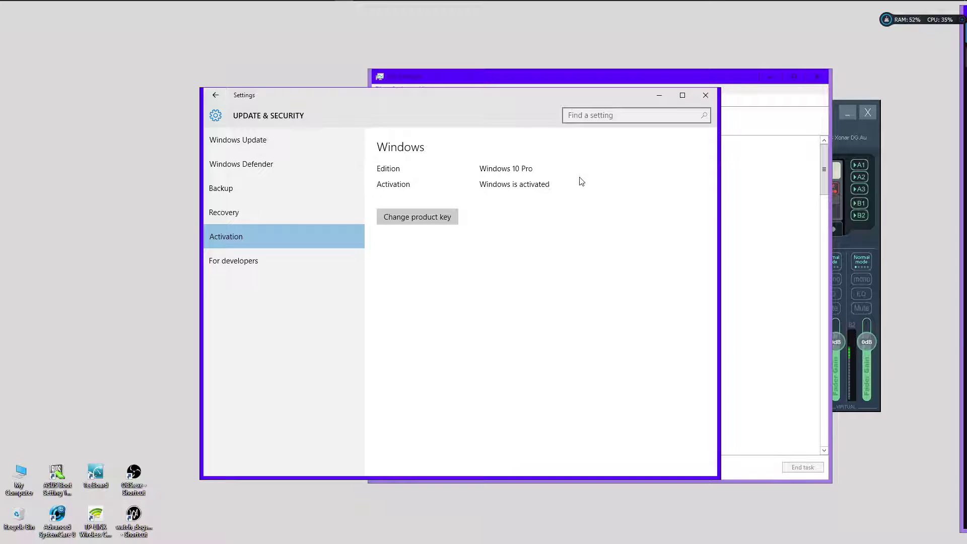
View the general Privacy settings from the Settings home page, and return to the home page
click(215, 95)
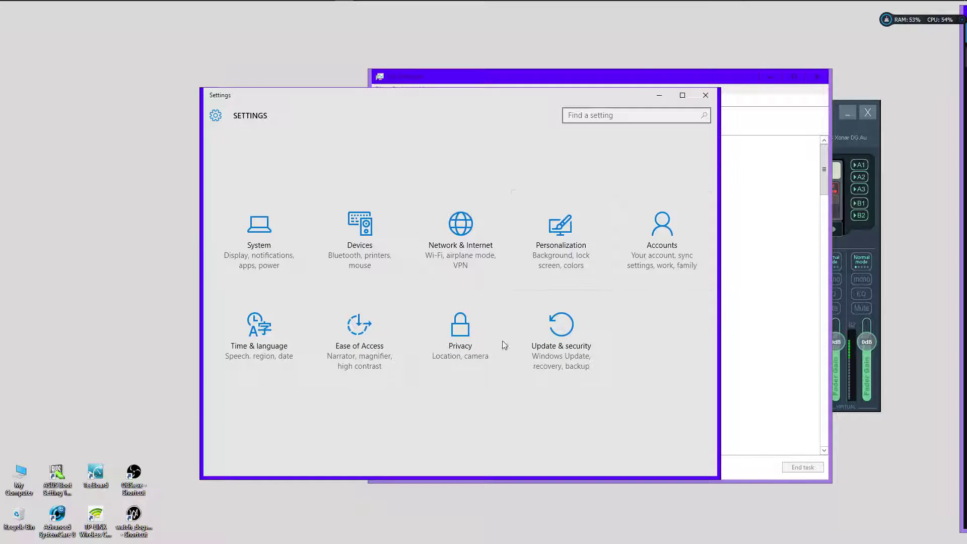
click(486, 342)
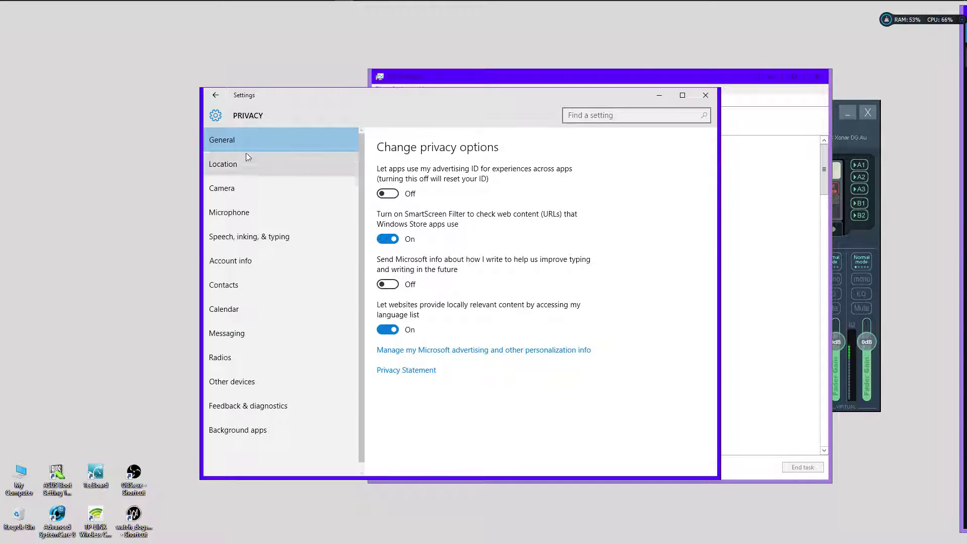
click(215, 95)
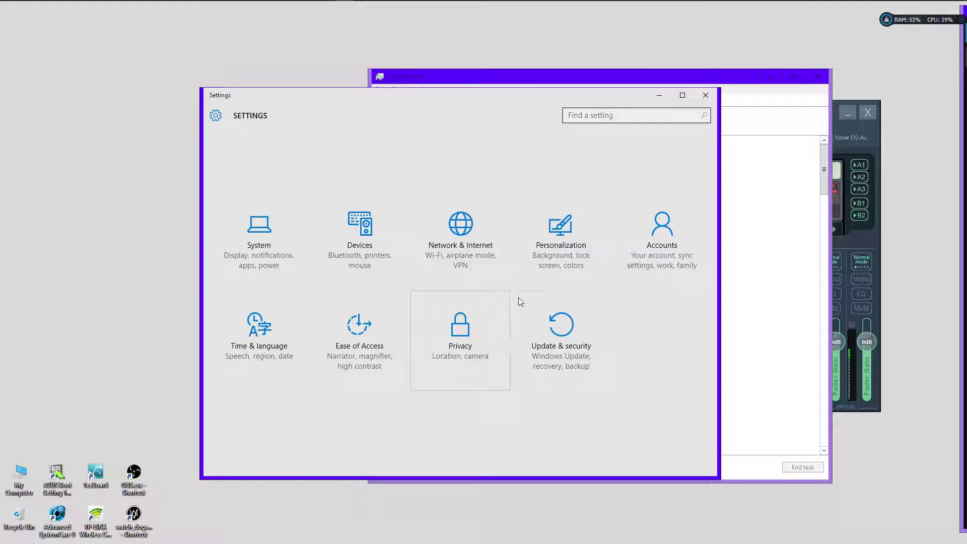
View the Manage Wi-Fi settings page under Network & Internet, and close Settings
click(447, 238)
scroll(404, 362, down, 3)
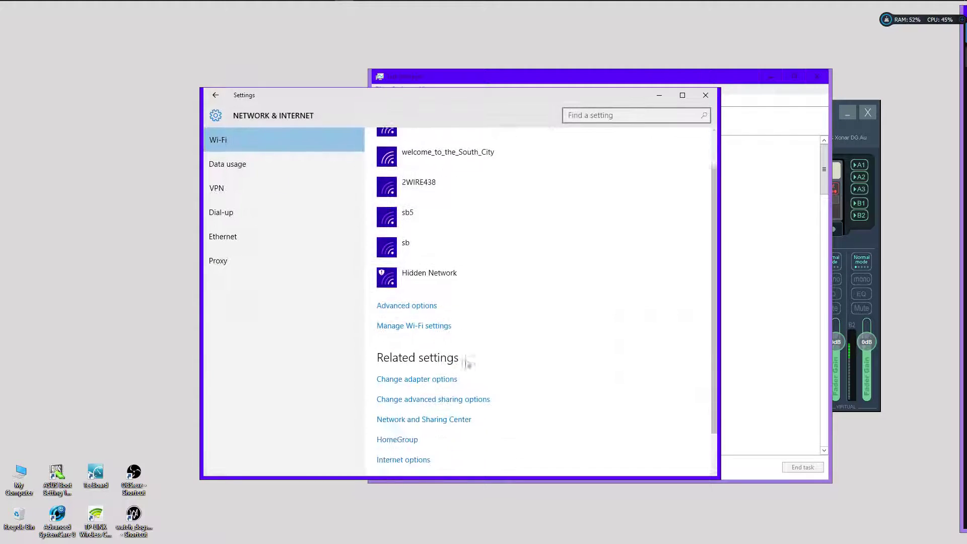
click(428, 287)
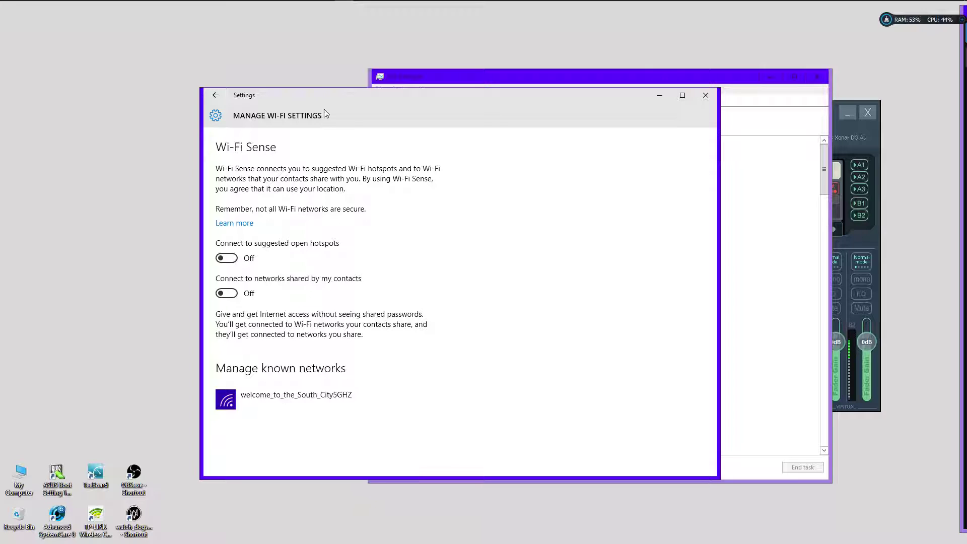
click(215, 96)
click(215, 96)
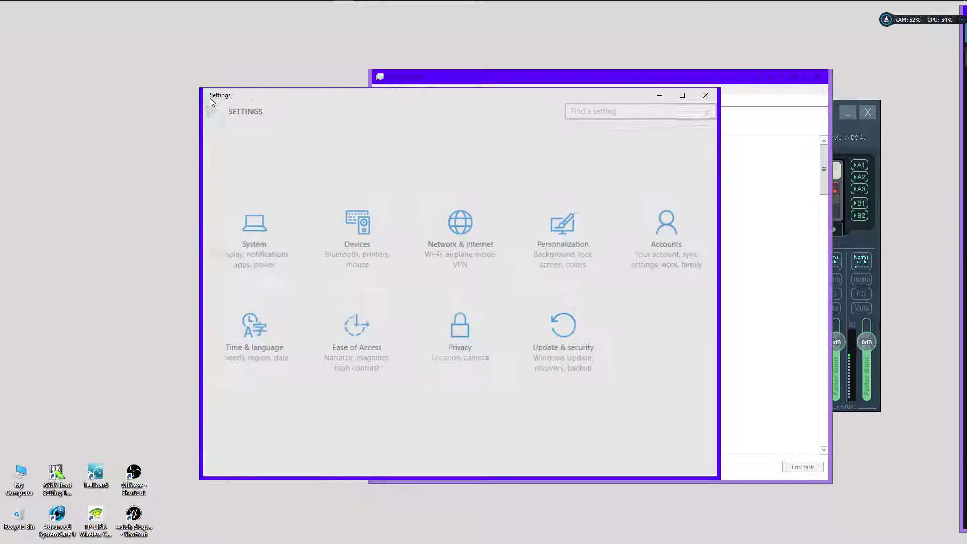
click(704, 98)
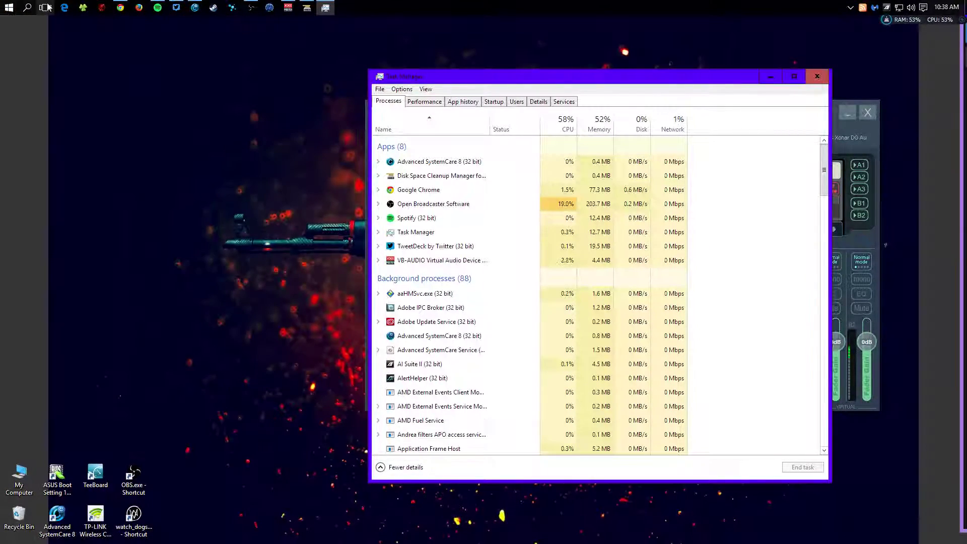
Create a second virtual desktop in Task View and switch to it
click(46, 8)
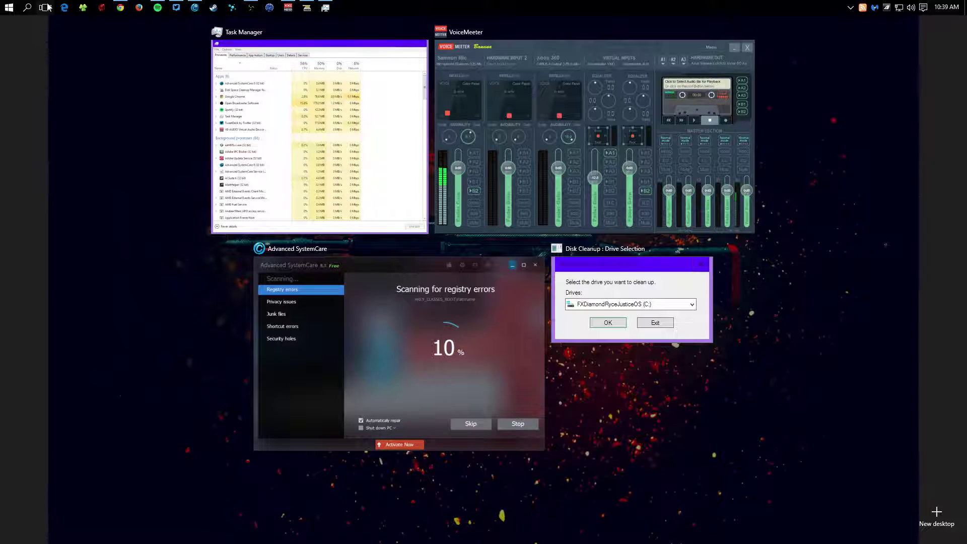
click(936, 518)
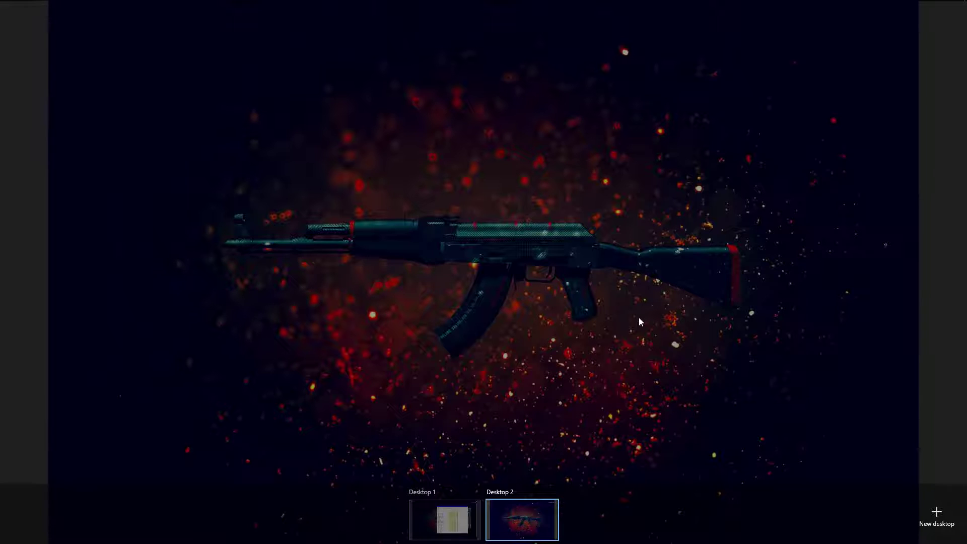
click(482, 361)
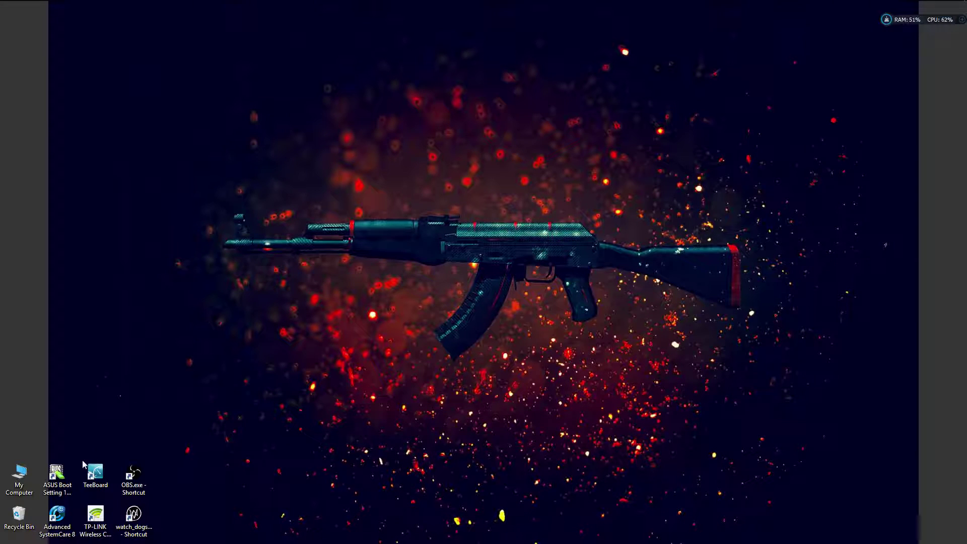
Launch TeeBoard and Open Broadcaster Software on Desktop 2, and arrange their windows side by side
double_click(91, 475)
double_click(134, 475)
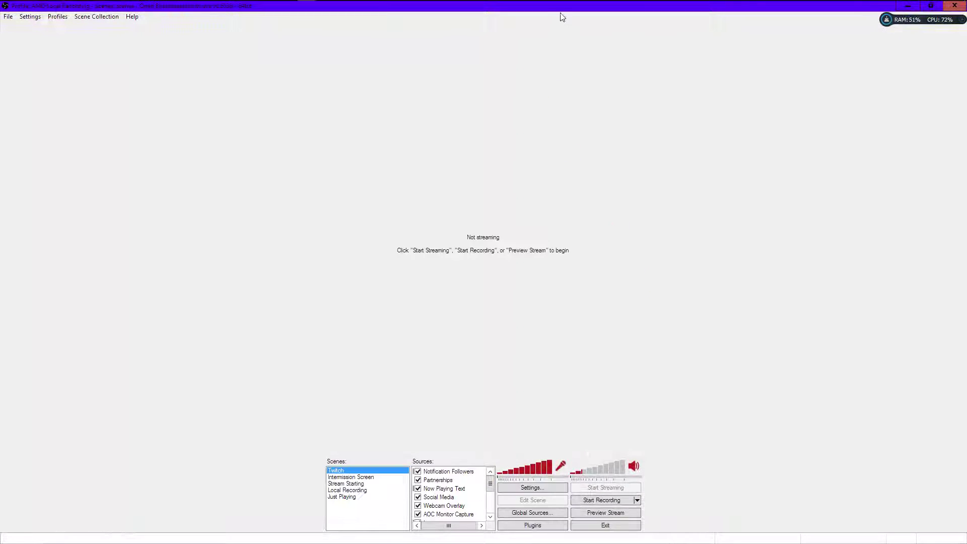
drag(561, 8, 511, 95)
drag(84, 90, 219, 85)
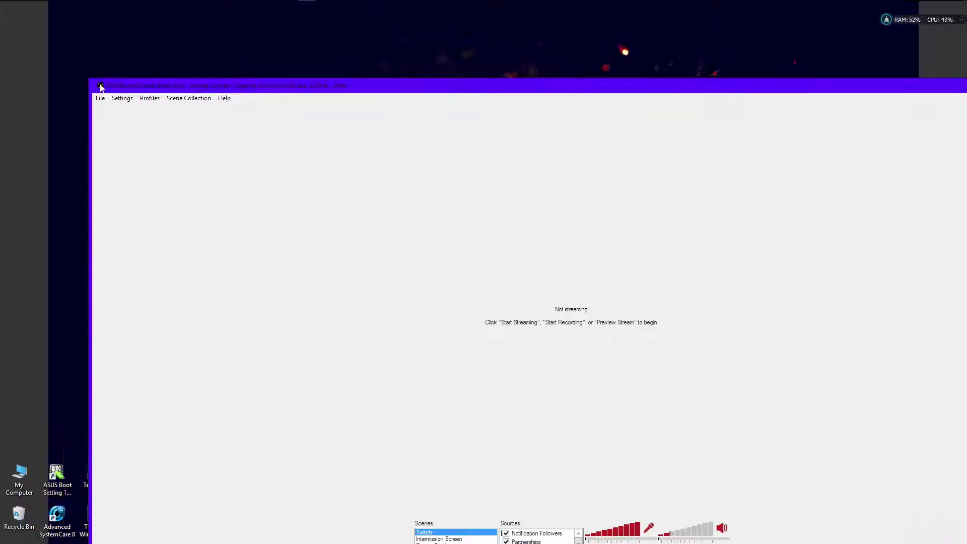
drag(96, 80, 544, 287)
drag(714, 296, 608, 54)
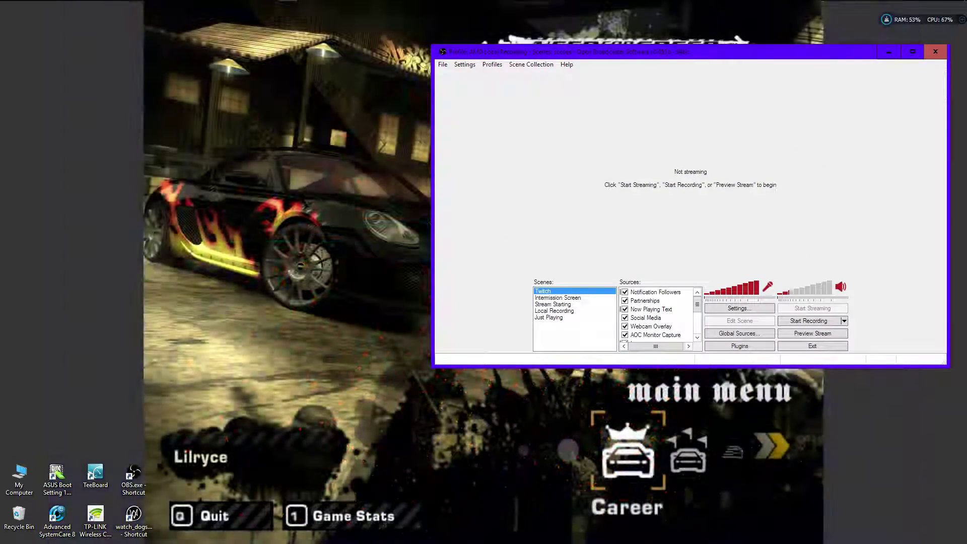
drag(564, 96, 182, 82)
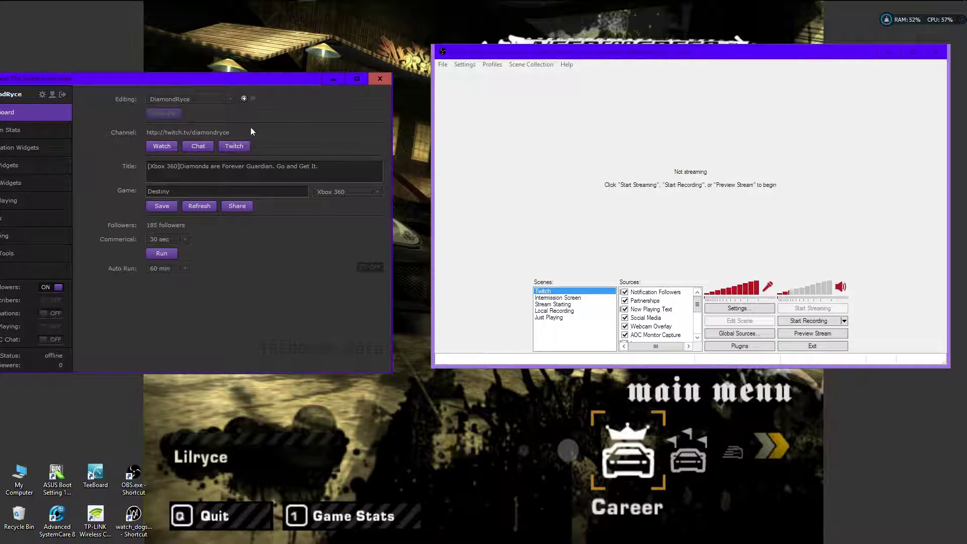
drag(240, 82, 294, 83)
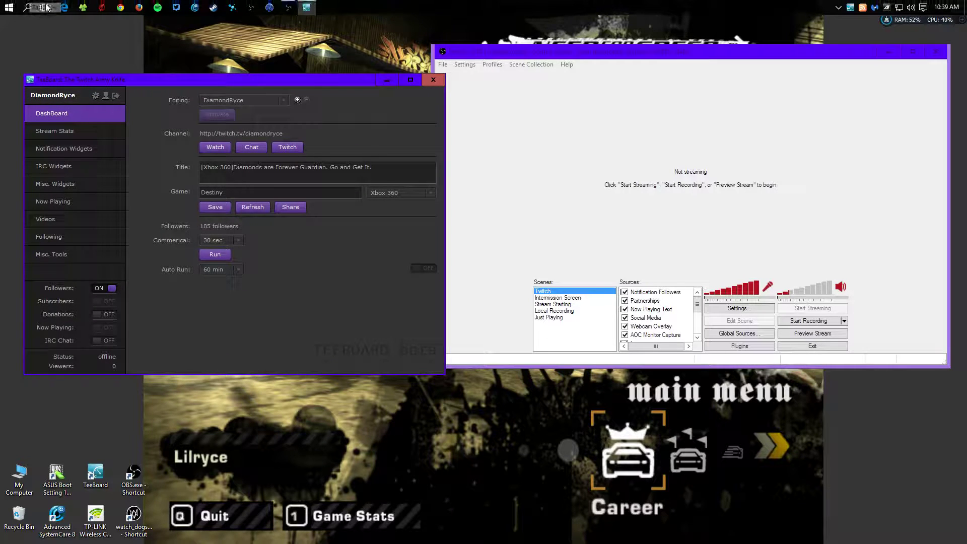
Switch back to Desktop 1 through Task View and move Task Manager left to uncover more of VoiceMeeter
click(46, 10)
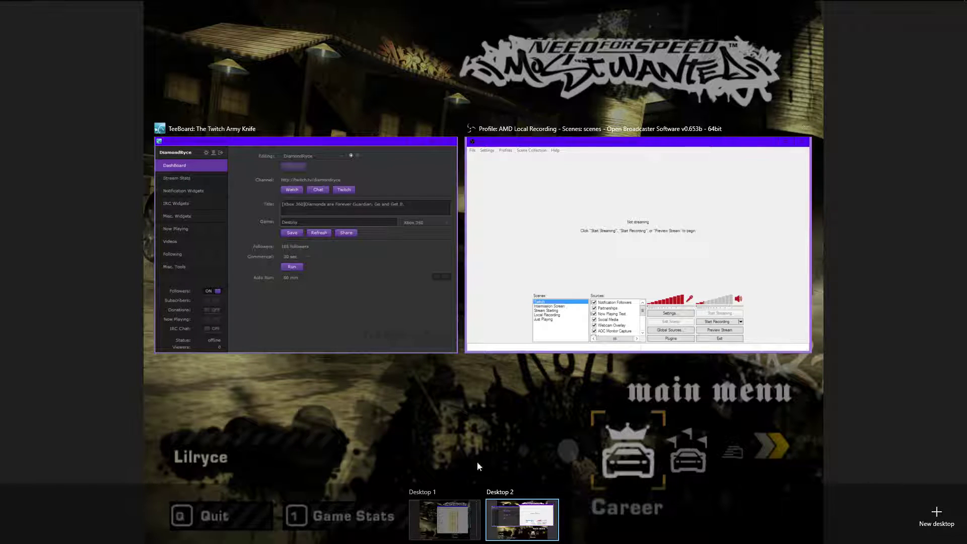
click(436, 524)
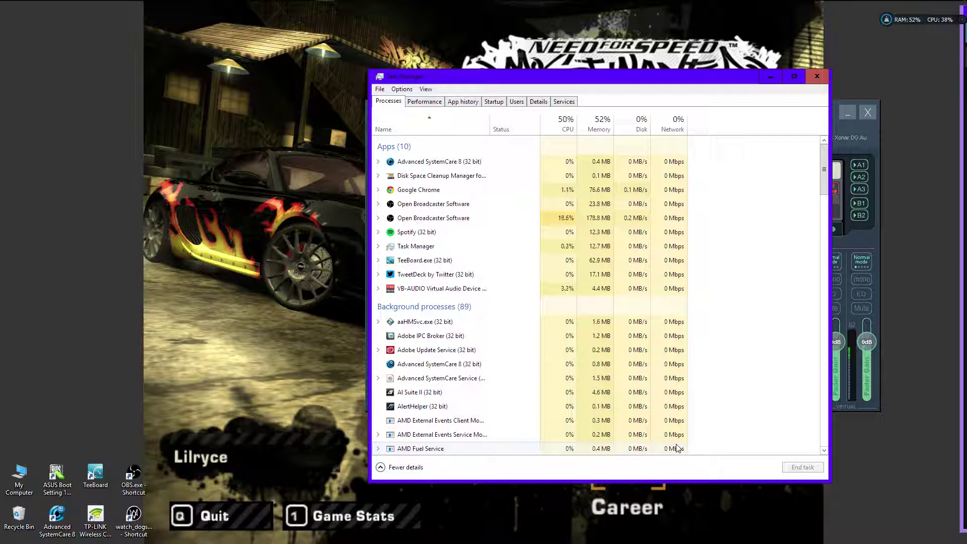
drag(675, 84, 358, 65)
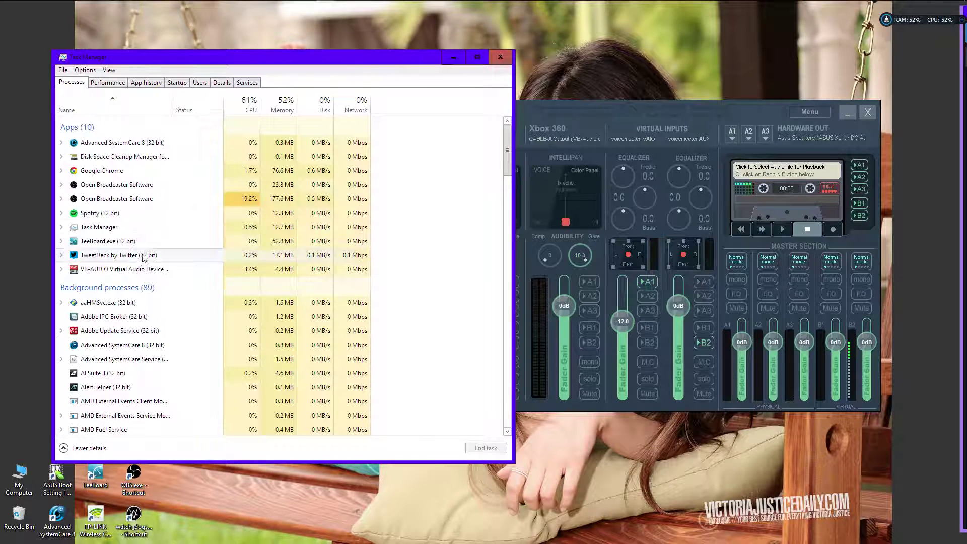
Show the hidden tray icons and the Start menu on Desktop 1, and shift the VoiceMeeter window slightly
mouse_move(184, 1)
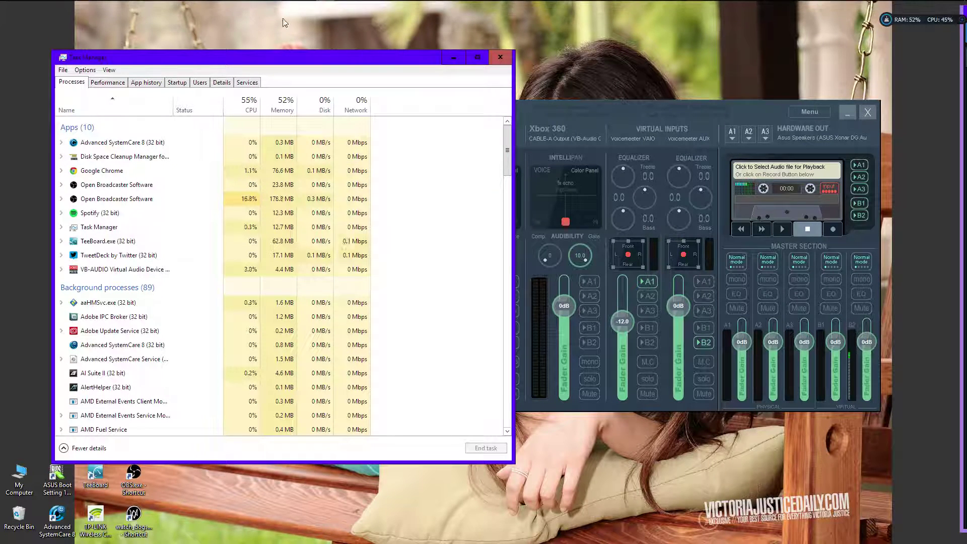
mouse_move(327, 1)
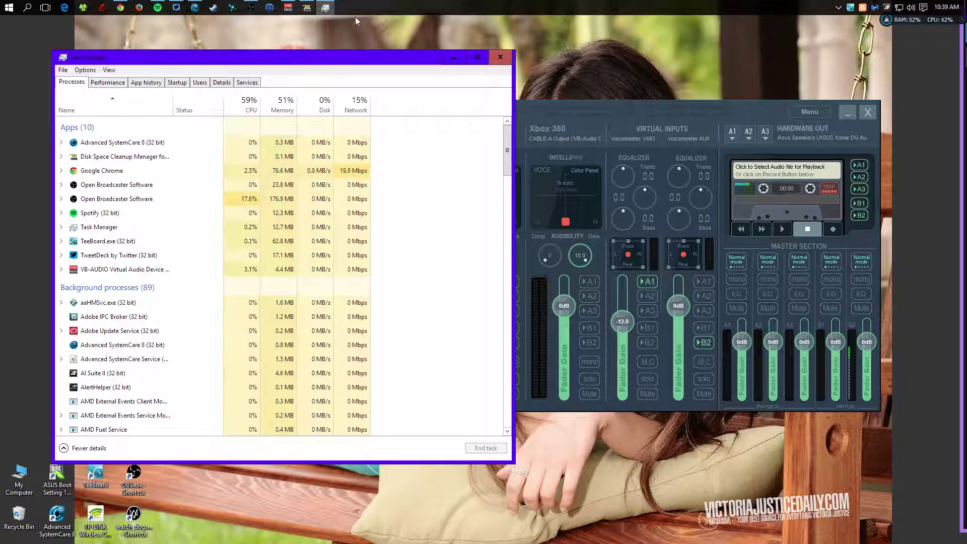
click(837, 7)
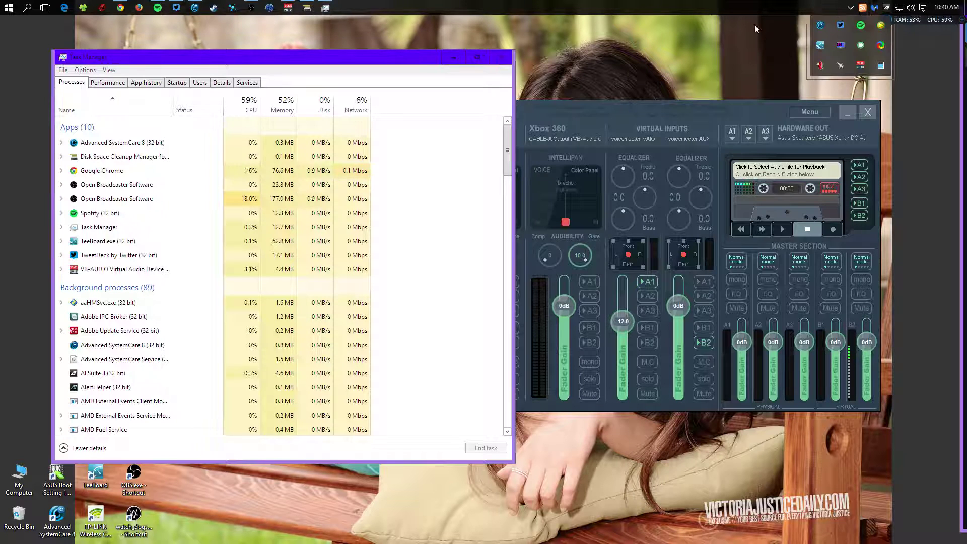
click(8, 7)
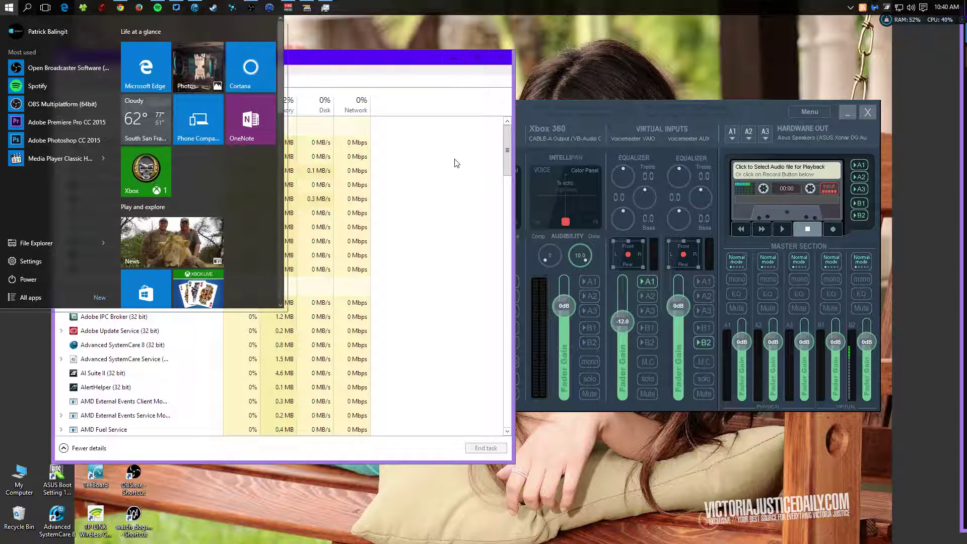
click(747, 105)
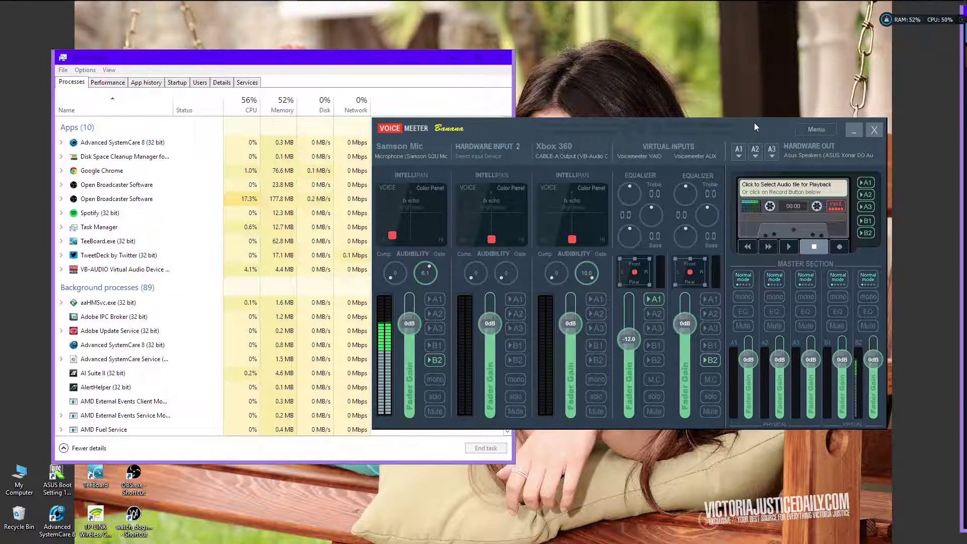
Snap Task Manager to the left half of the screen with Chrome's Twitch window beside it, and move Chrome off past the right edge
drag(389, 64, 1, 206)
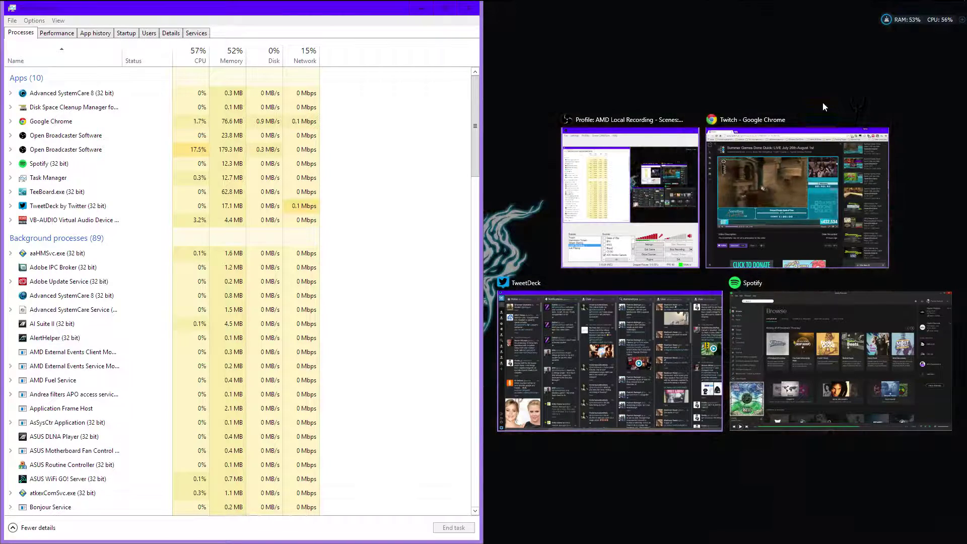
drag(349, 8, 0, 116)
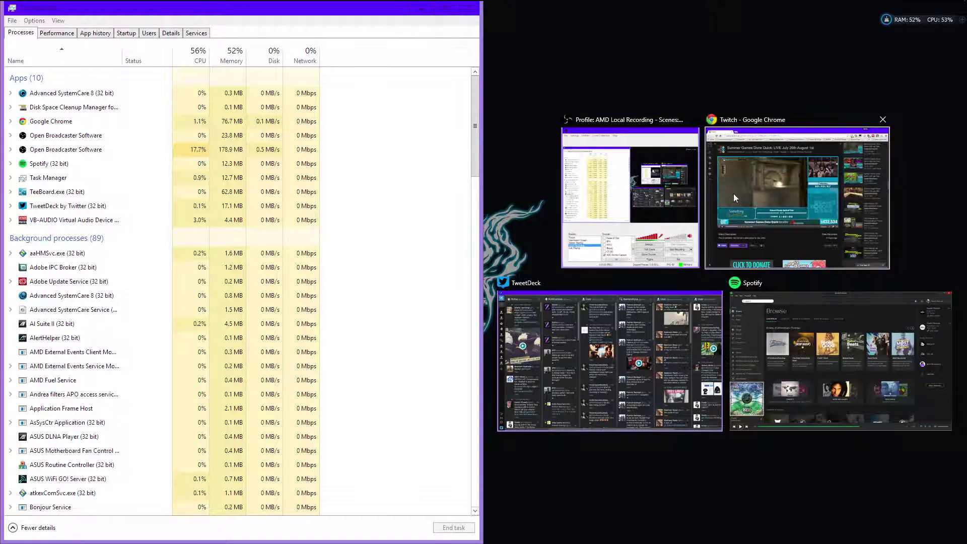
click(789, 198)
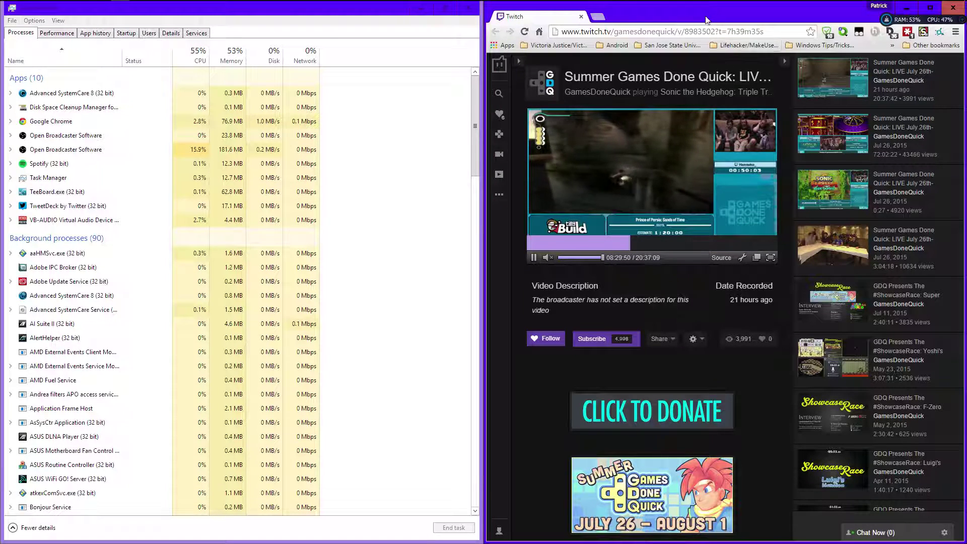
drag(735, 15, 966, 202)
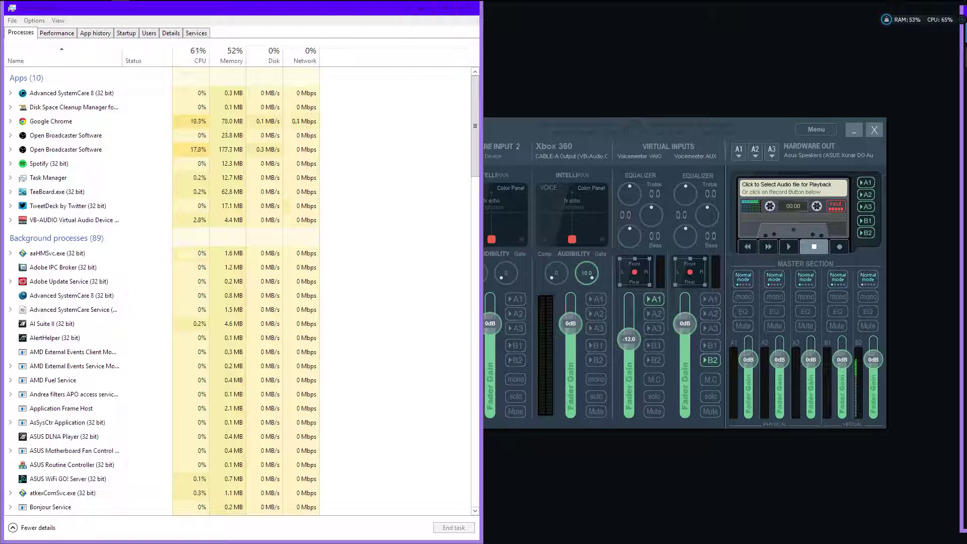